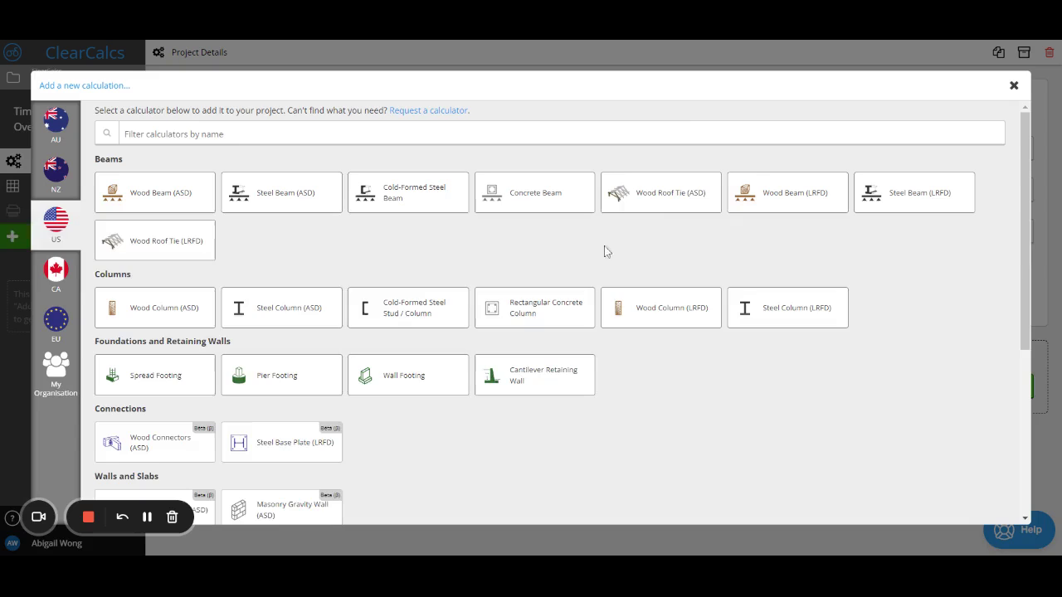
Add a Wood Roof Tie (ASD) Collar & Rafter Tie calculation as sheet B1
click(646, 205)
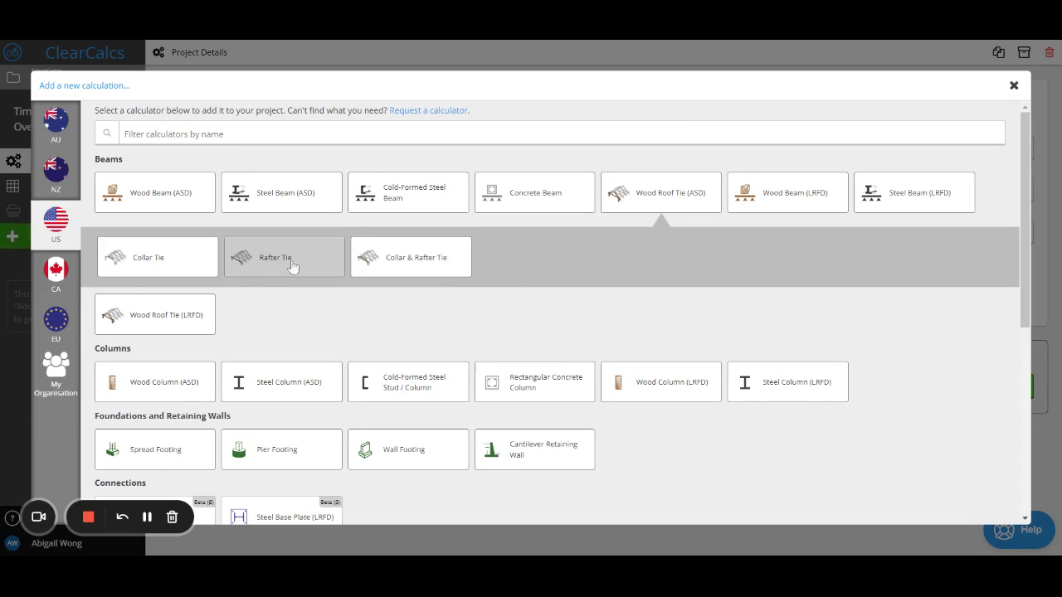
click(458, 274)
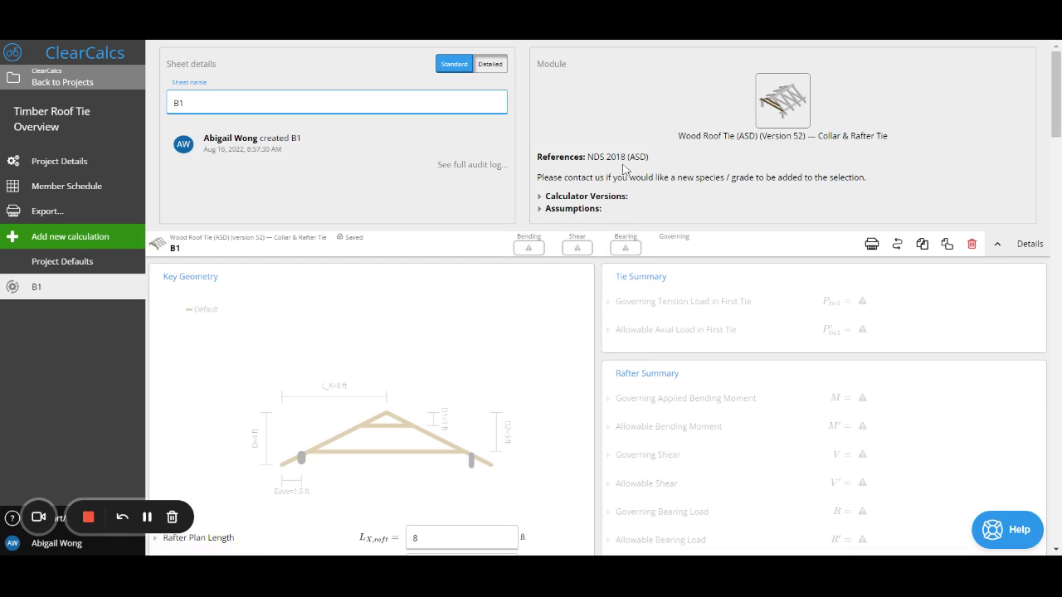
Read the calculator's Assumptions, then expand the B1 calculation panel to fill the page
click(576, 208)
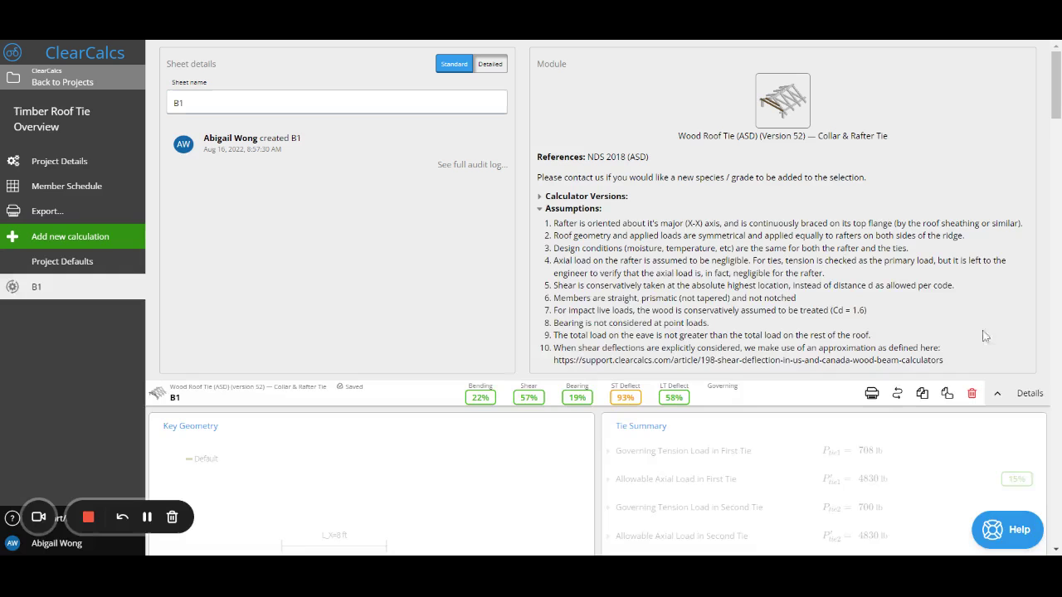
click(1012, 397)
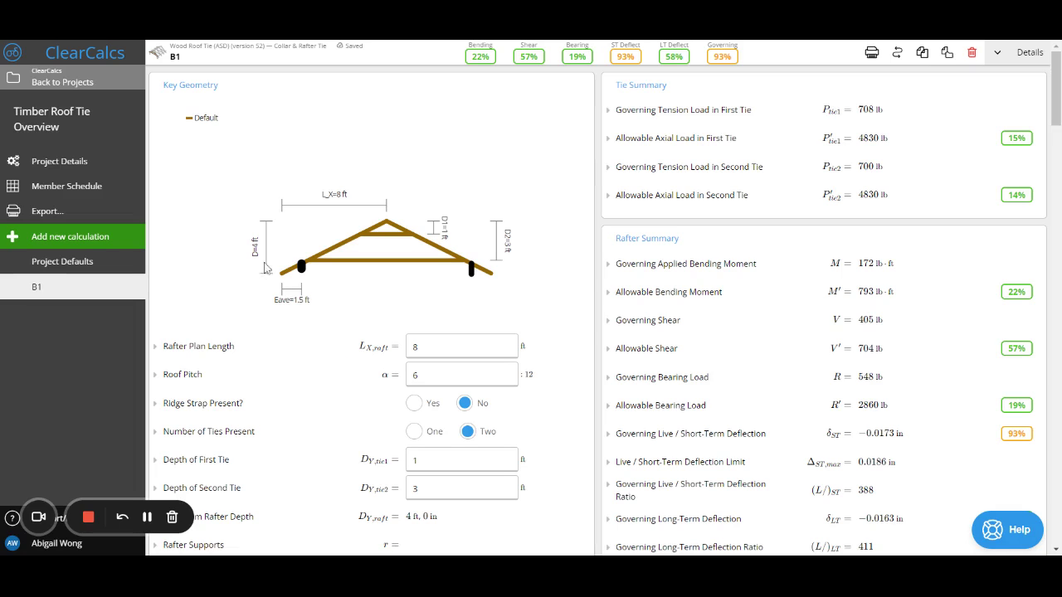
Inspect the Maximum Rafter Depth formula, then set Ridge Strap Present? to Yes
scroll(273, 243, down, 1)
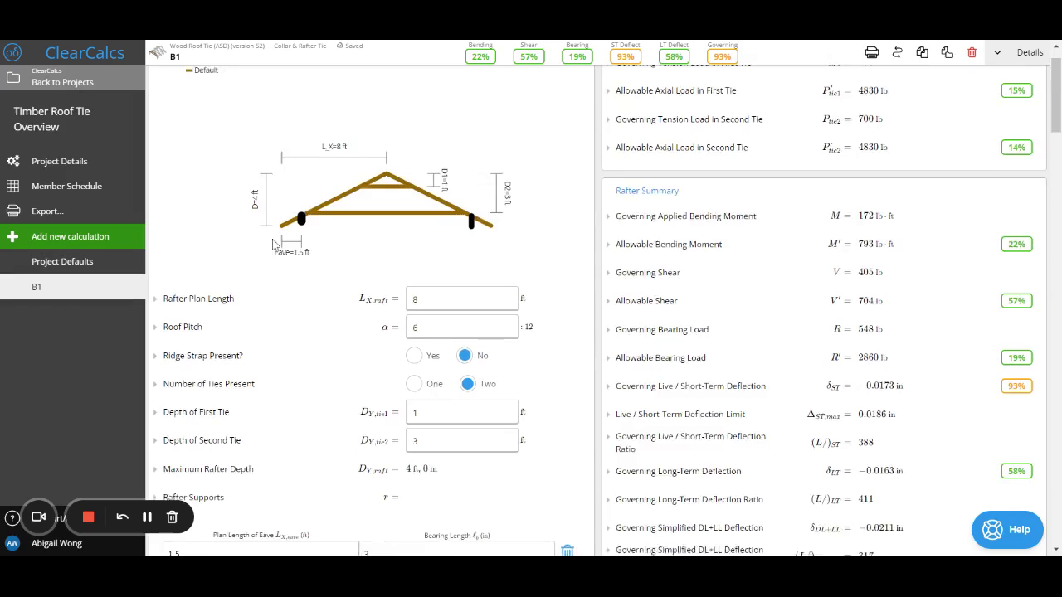
click(247, 454)
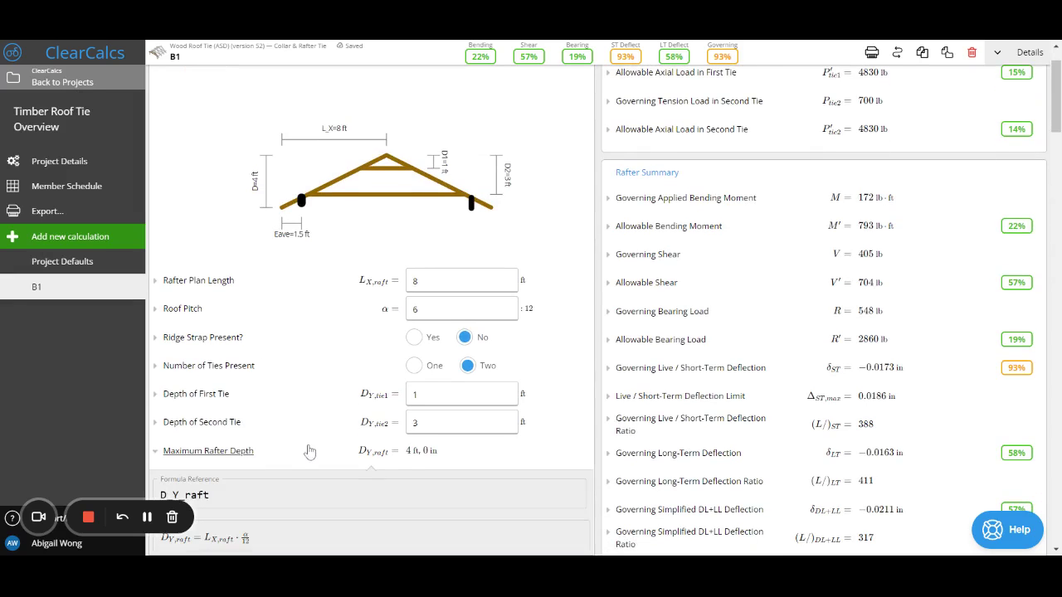
scroll(307, 452, down, 1)
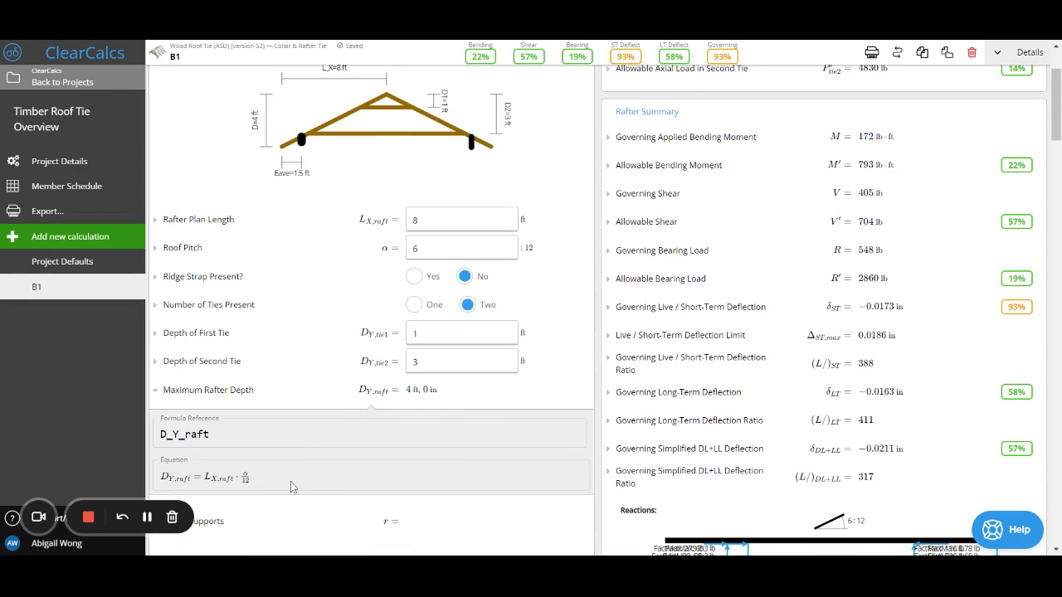
click(229, 390)
scroll(301, 348, up, 1)
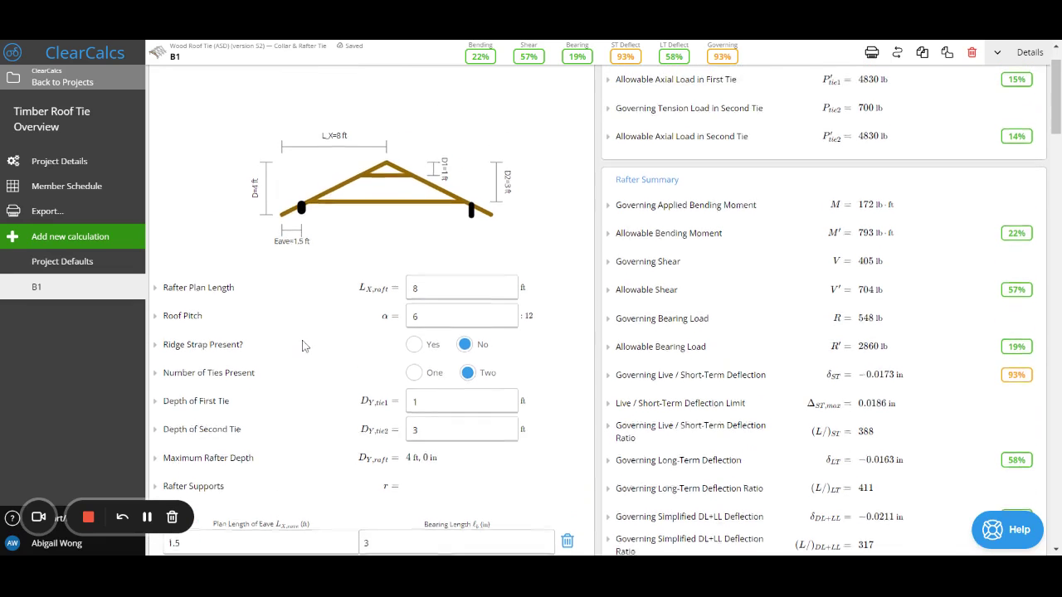
click(419, 348)
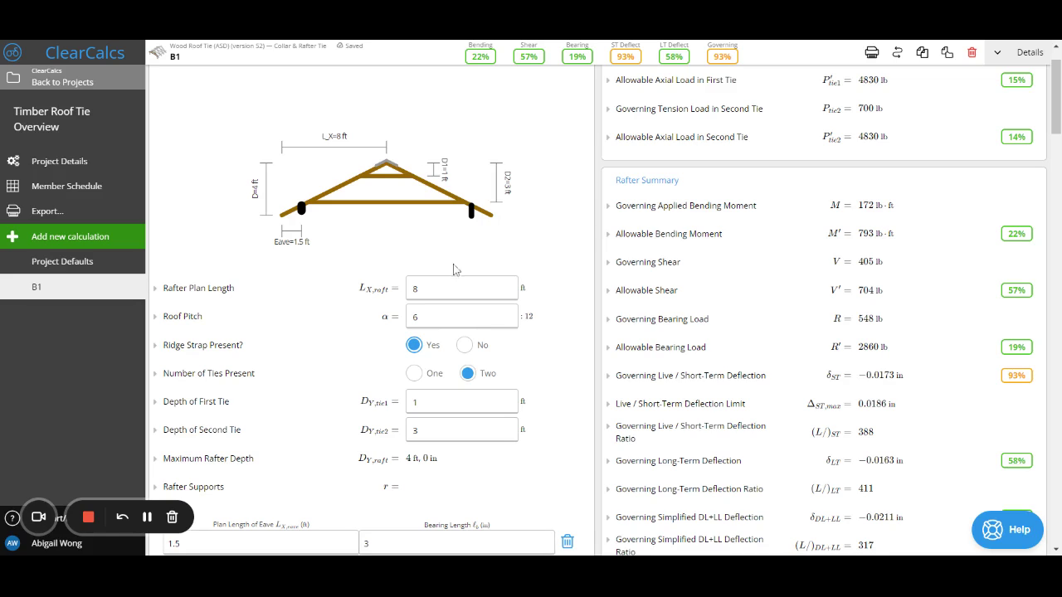
click(417, 380)
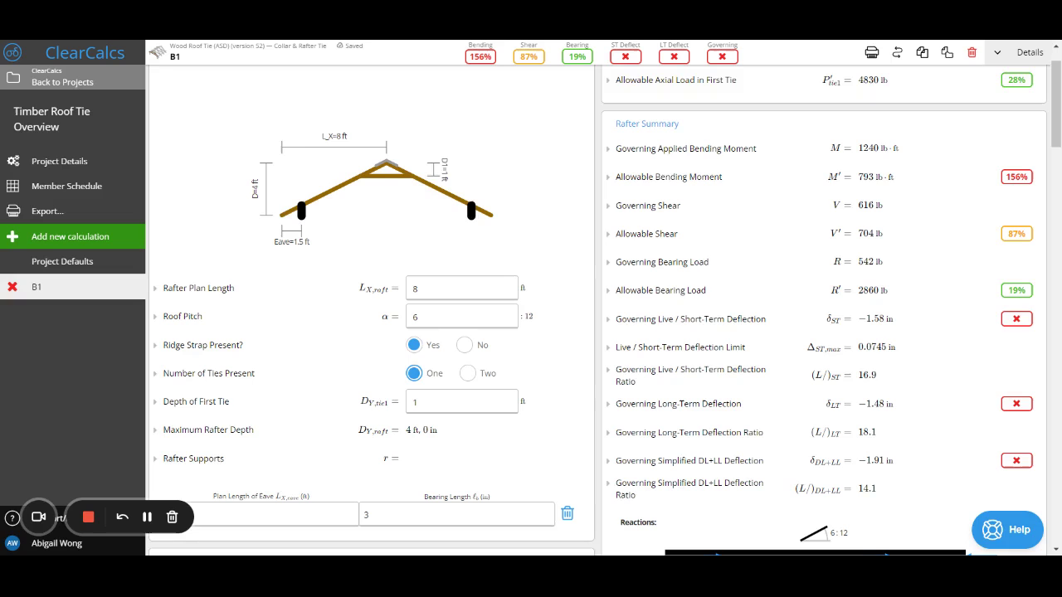
click(470, 375)
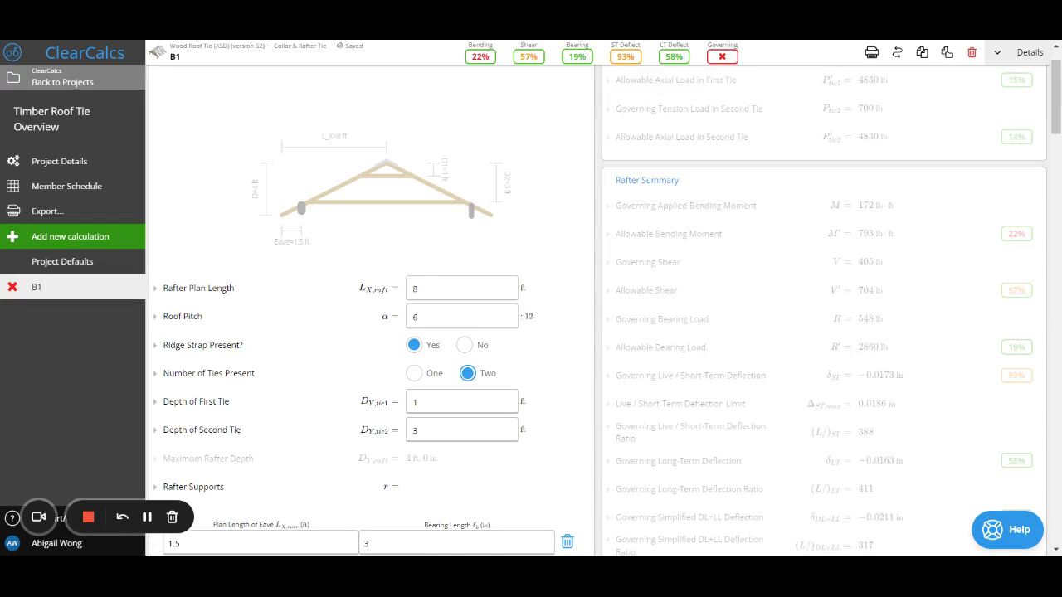
key(Tab)
text(2)
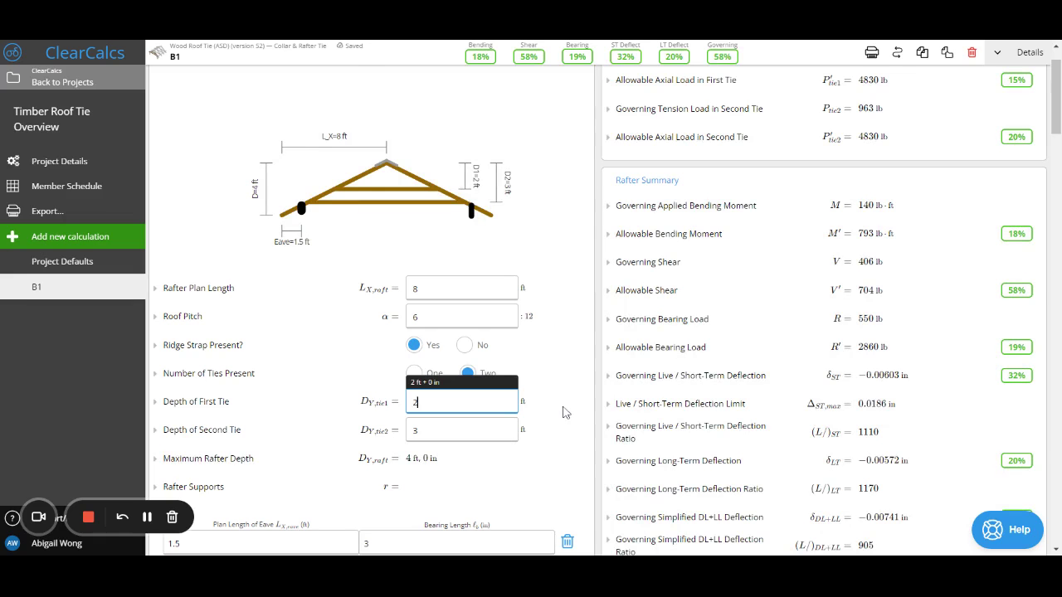
key(ctrl+a)
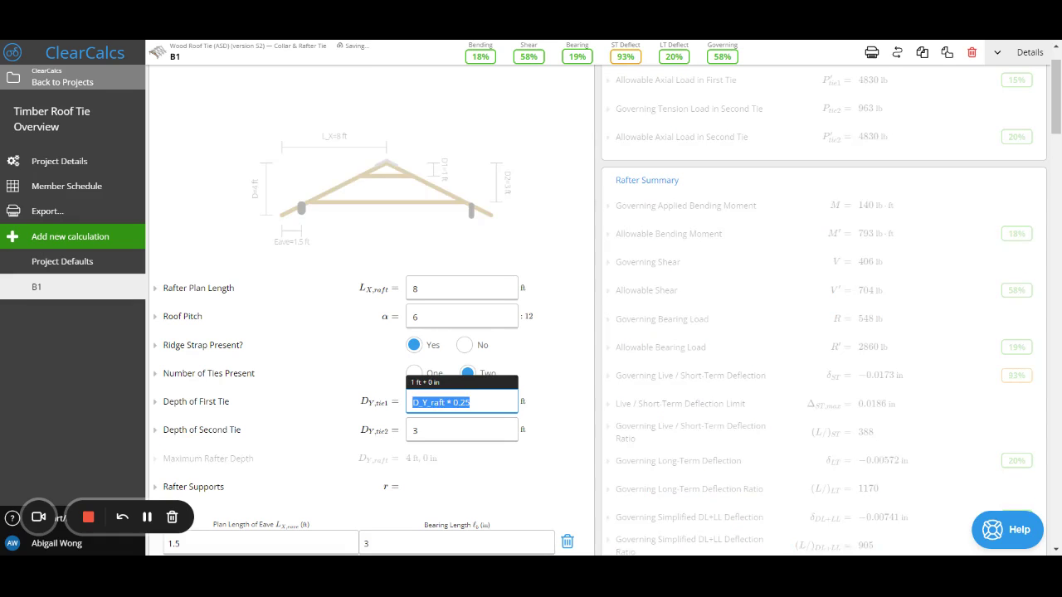
text(1)
scroll(563, 412, down, 2)
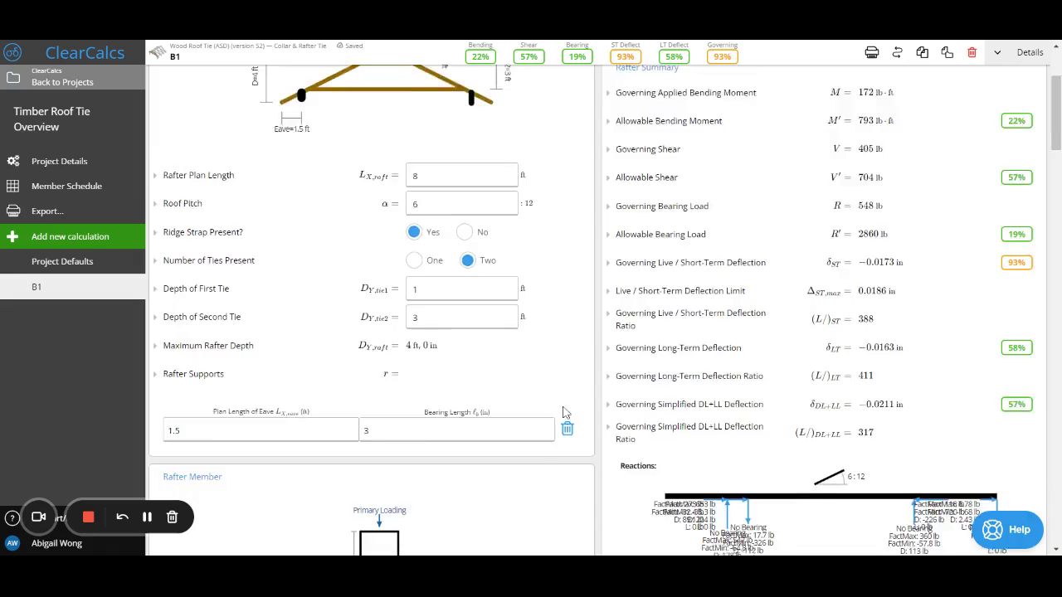
click(209, 325)
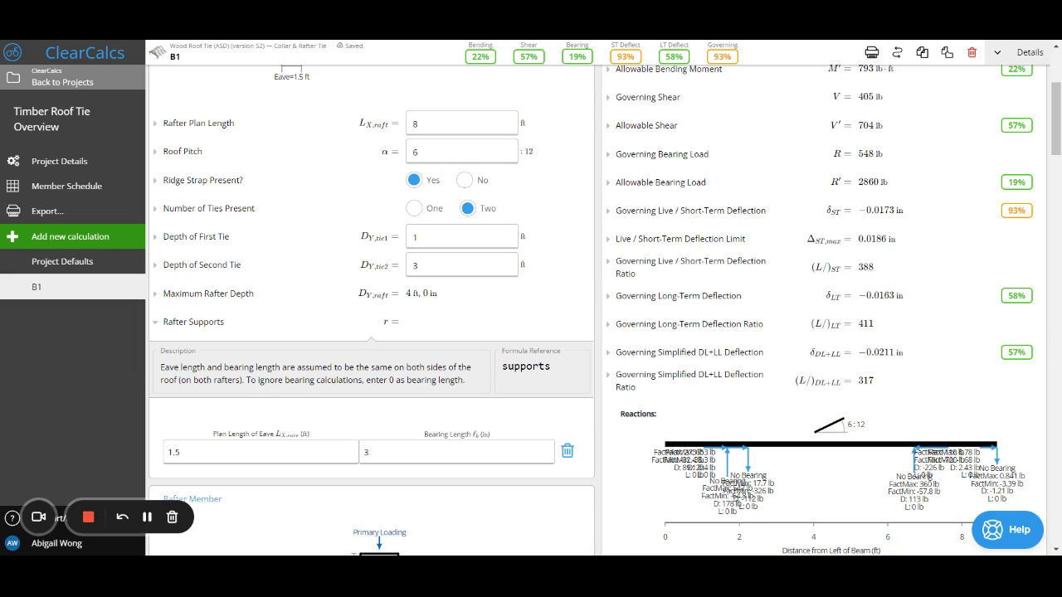
key(Tab)
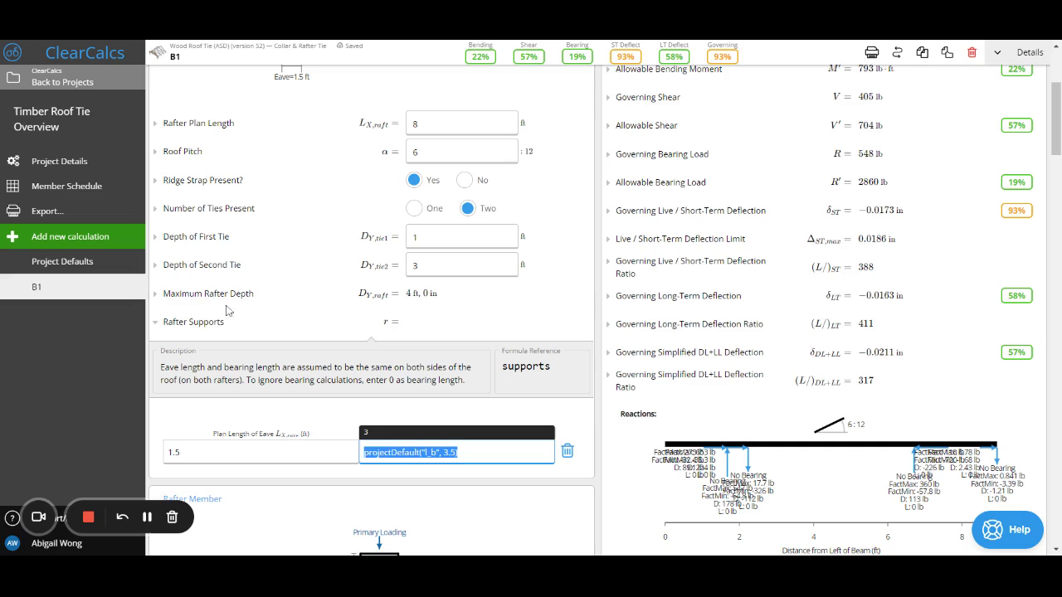
click(209, 335)
click(206, 326)
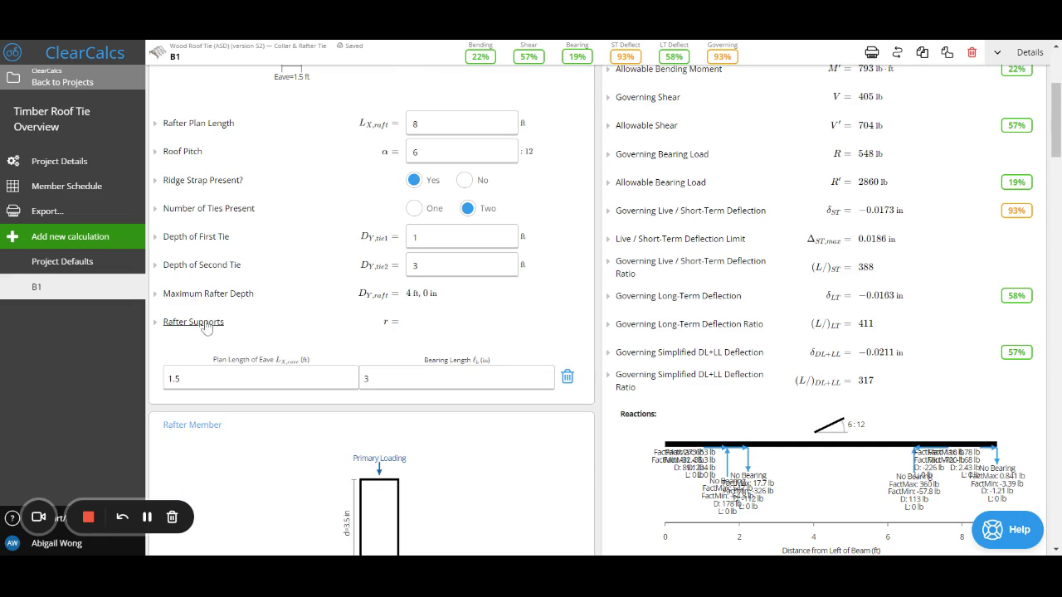
scroll(207, 327, down, 5)
scroll(206, 328, down, 2)
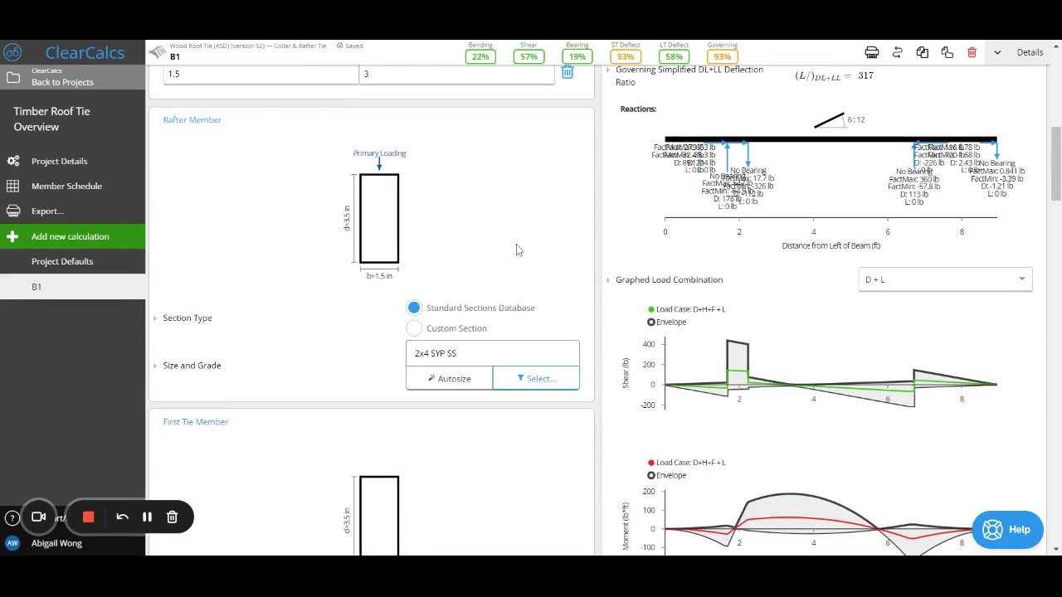
scroll(516, 249, down, 5)
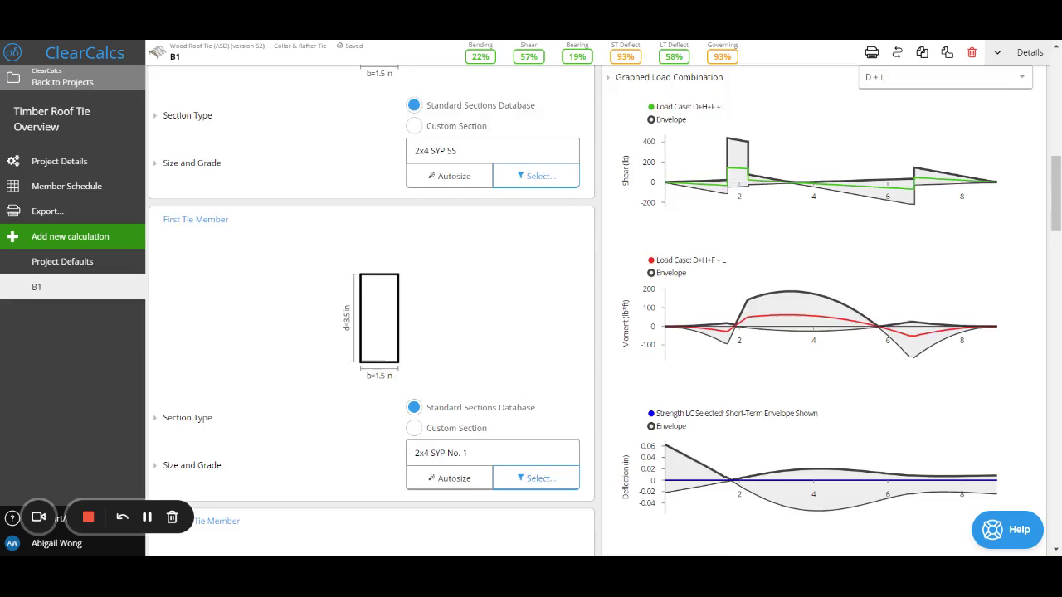
scroll(516, 250, down, 4)
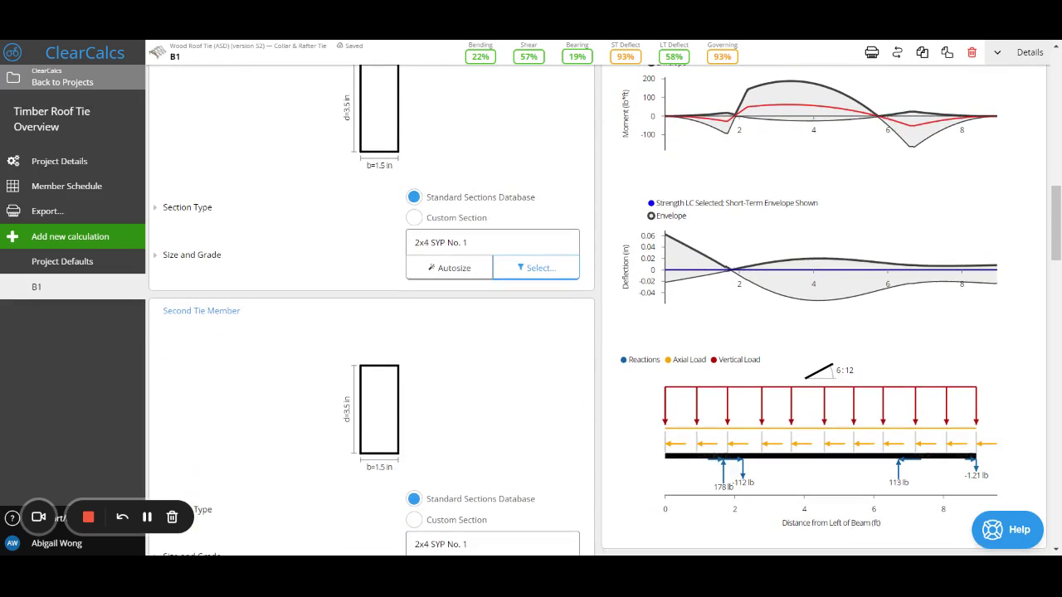
scroll(604, 308, up, 6)
scroll(605, 309, up, 2)
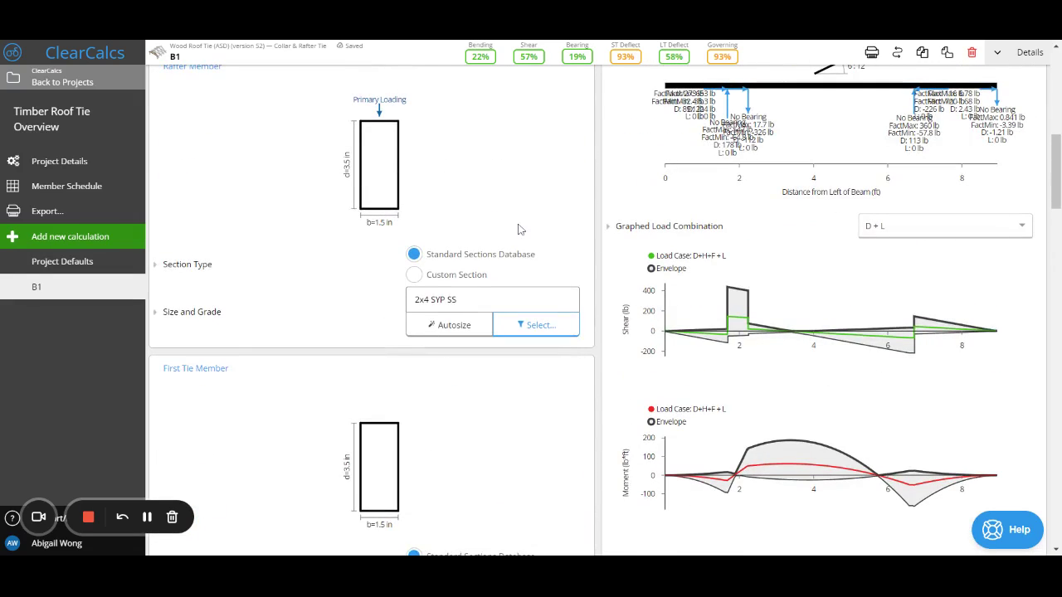
scroll(519, 230, up, 1)
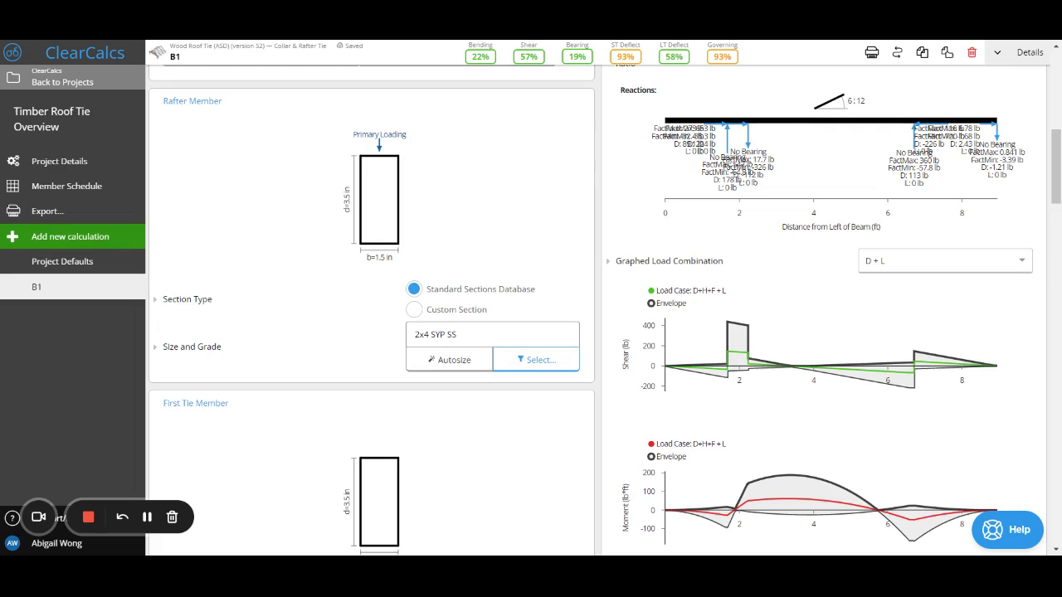
click(548, 360)
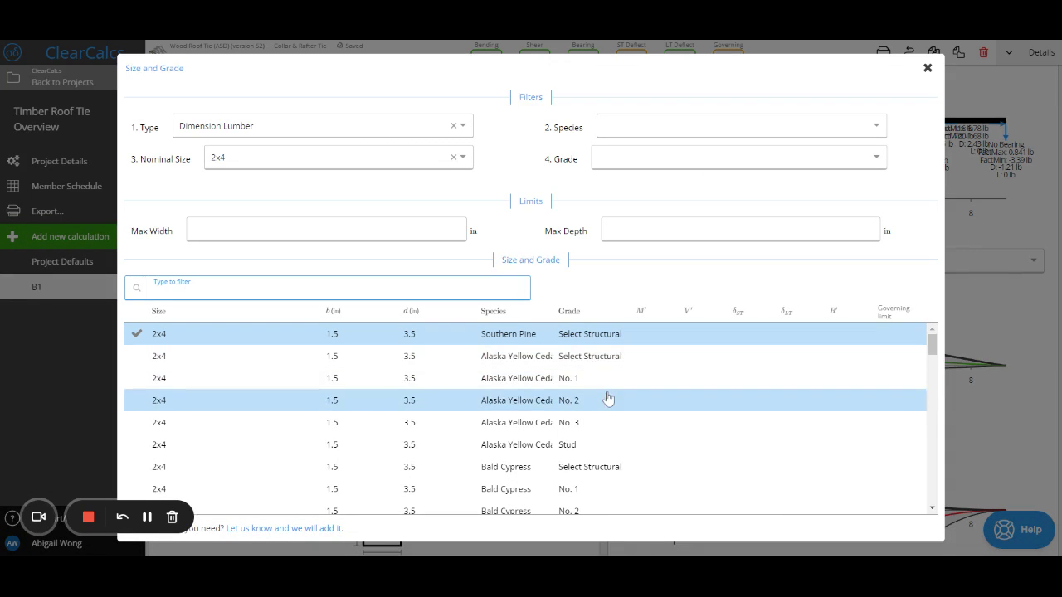
click(928, 68)
scroll(521, 393, down, 2)
scroll(521, 392, down, 2)
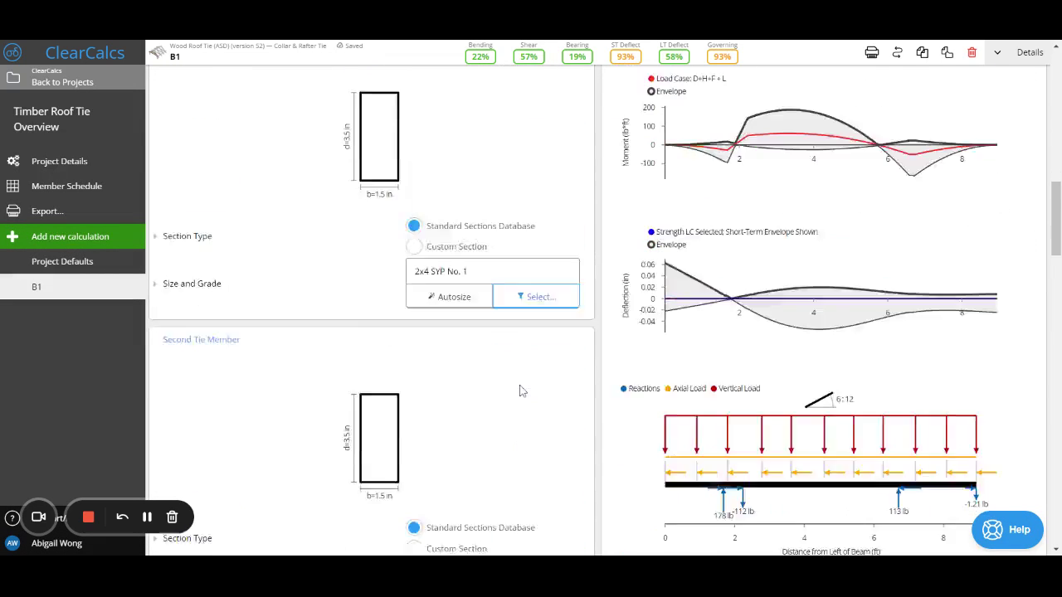
scroll(521, 393, down, 2)
scroll(521, 390, down, 4)
scroll(521, 390, down, 1)
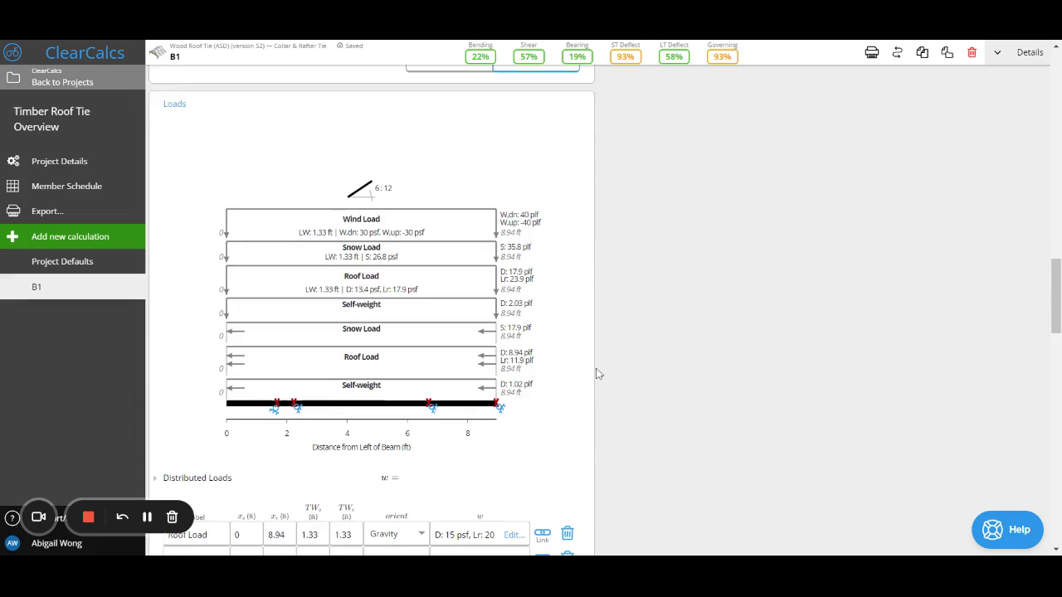
scroll(597, 372, down, 2)
scroll(597, 373, up, 1)
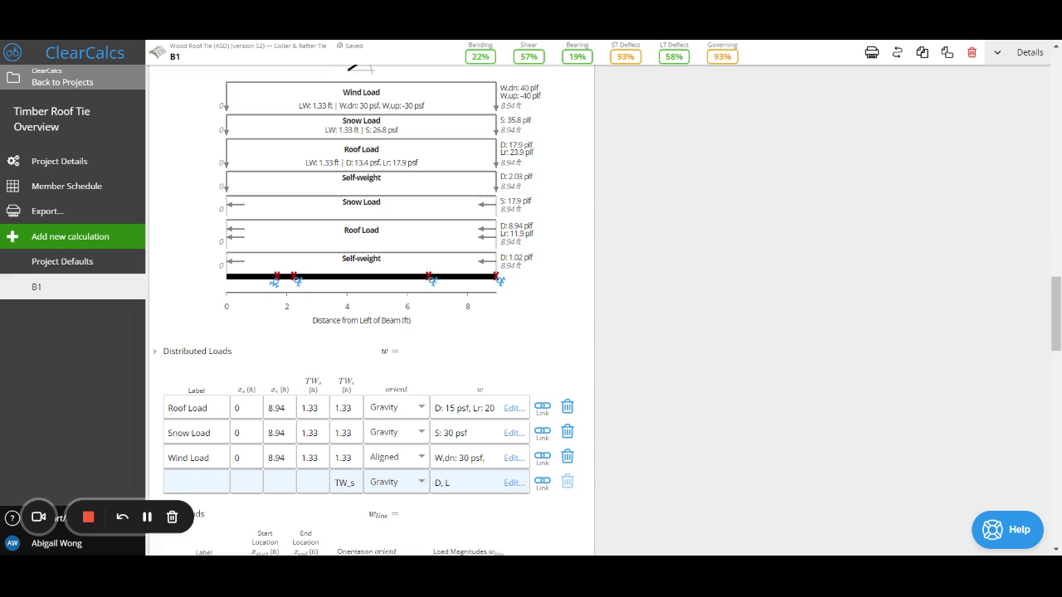
click(423, 410)
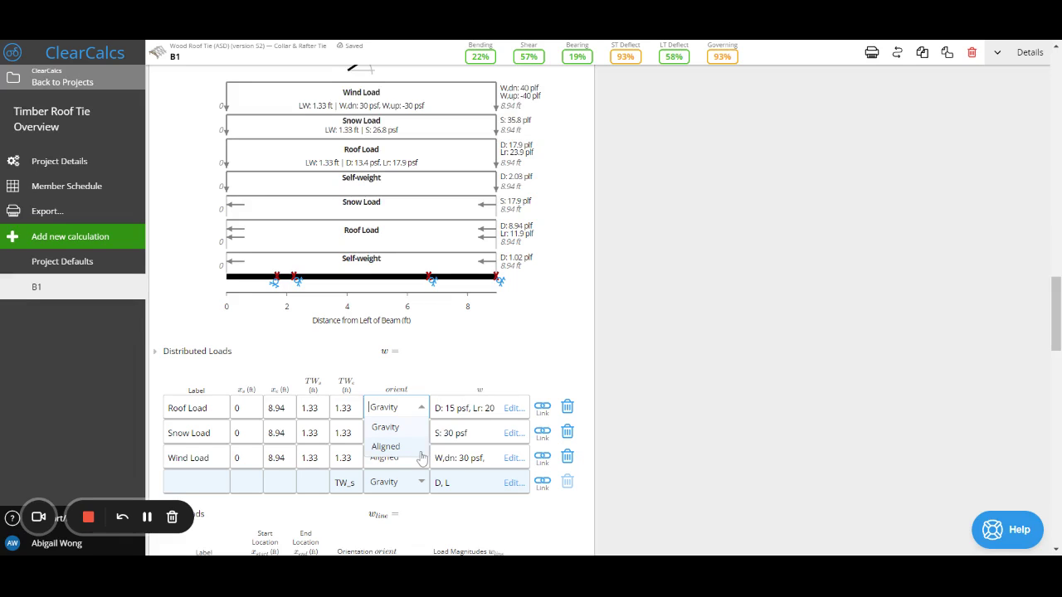
scroll(454, 352, up, 1)
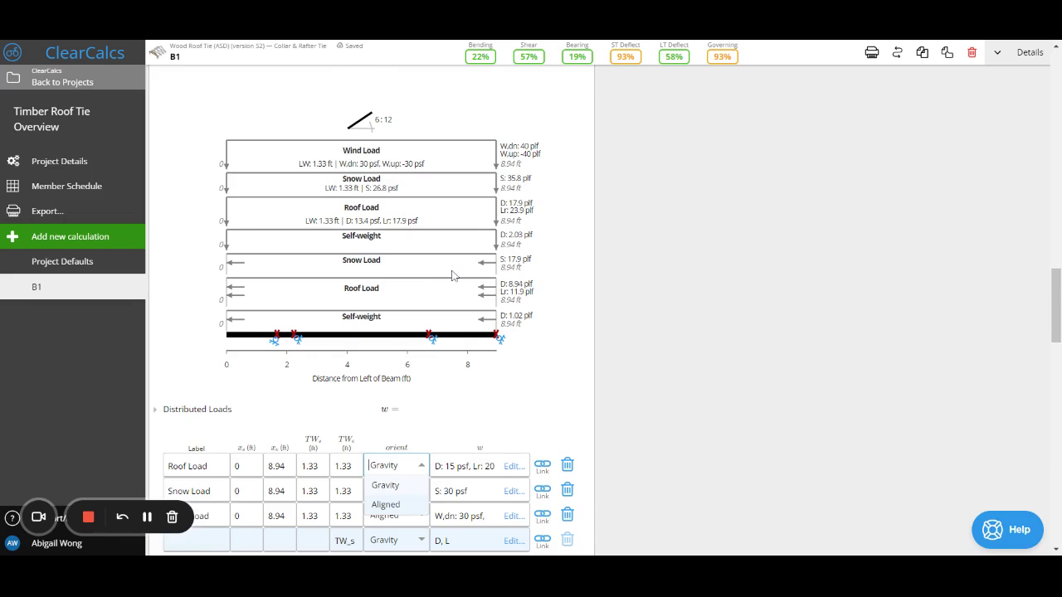
scroll(455, 276, down, 1)
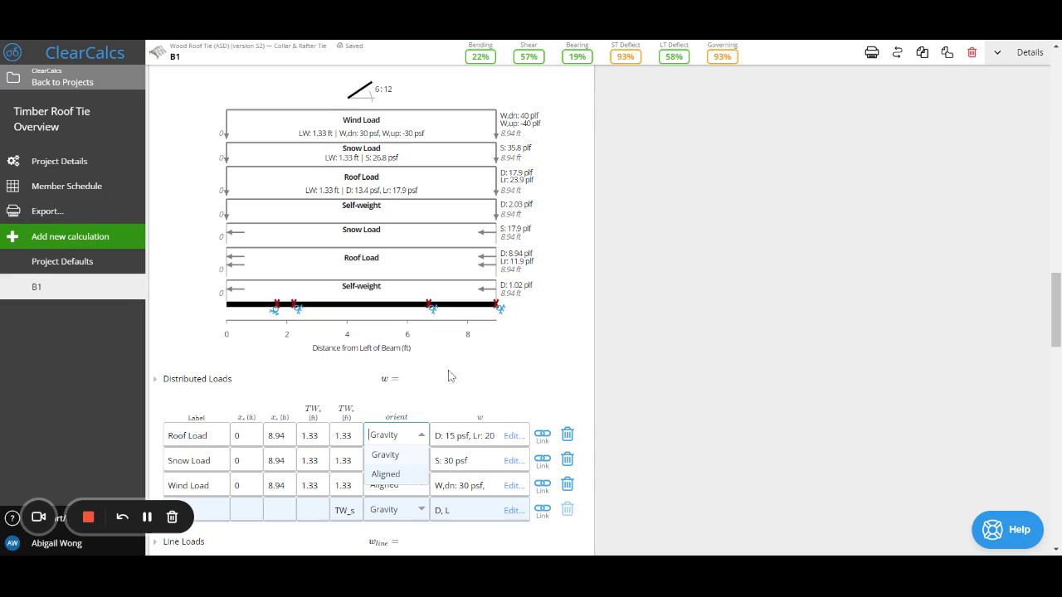
click(423, 435)
scroll(421, 438, down, 3)
scroll(420, 438, down, 3)
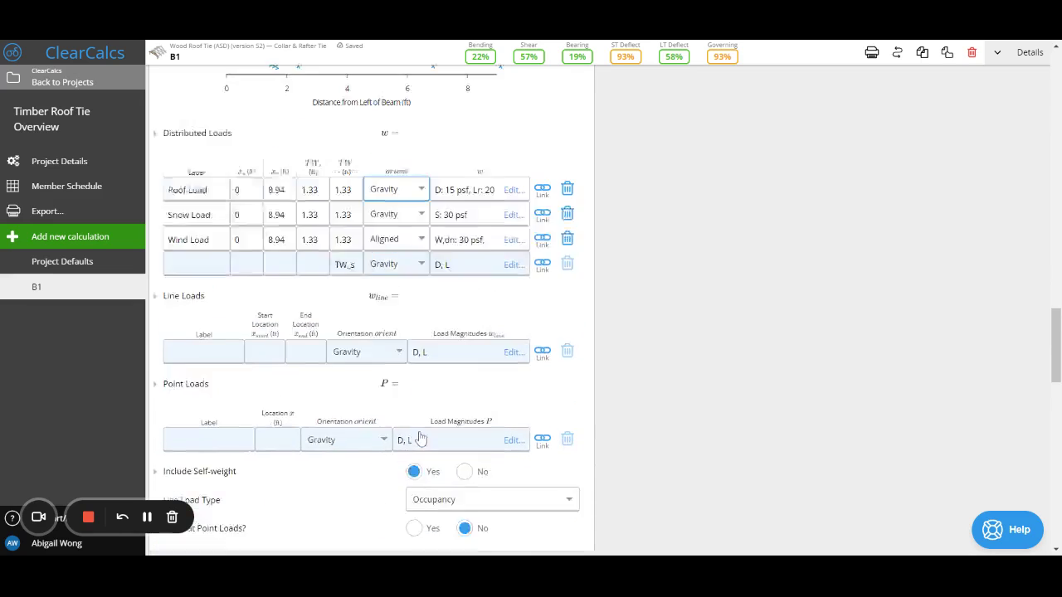
scroll(420, 438, down, 2)
scroll(420, 438, up, 2)
scroll(432, 332, up, 2)
scroll(442, 243, up, 5)
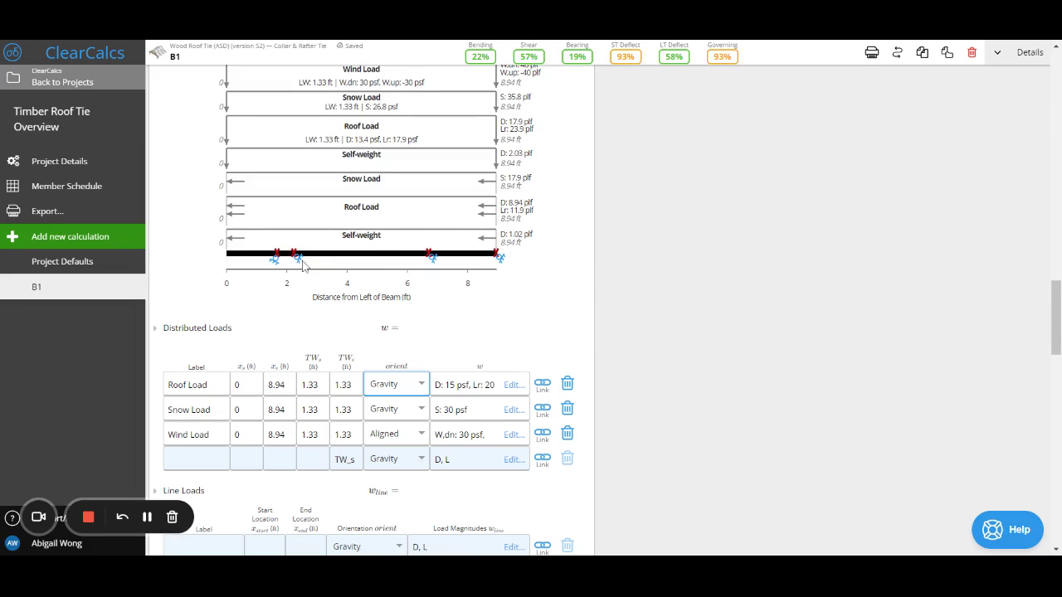
scroll(357, 249, up, 5)
scroll(373, 245, up, 5)
scroll(395, 241, up, 5)
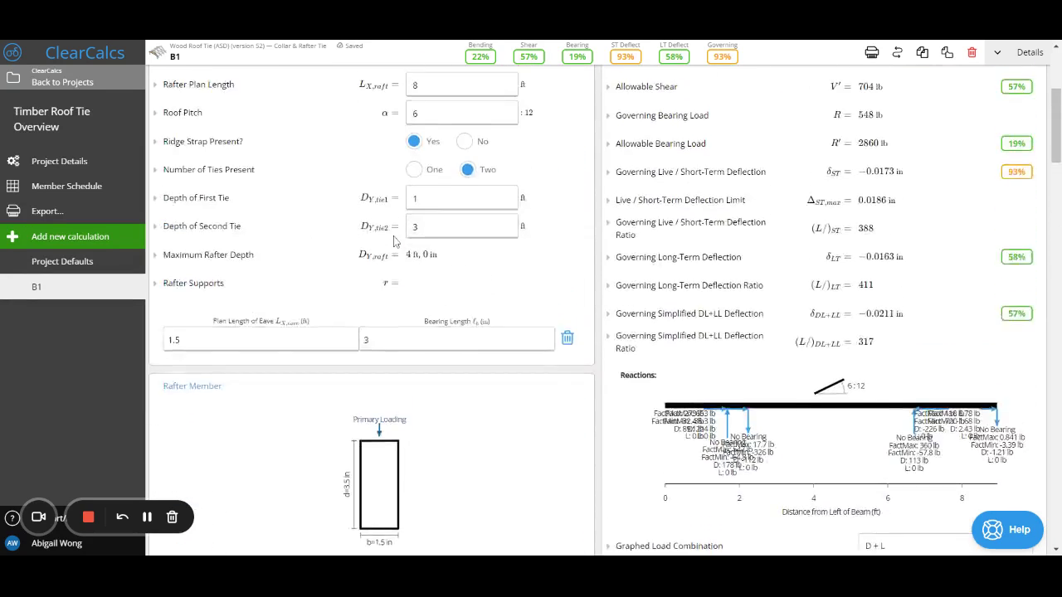
scroll(396, 239, up, 3)
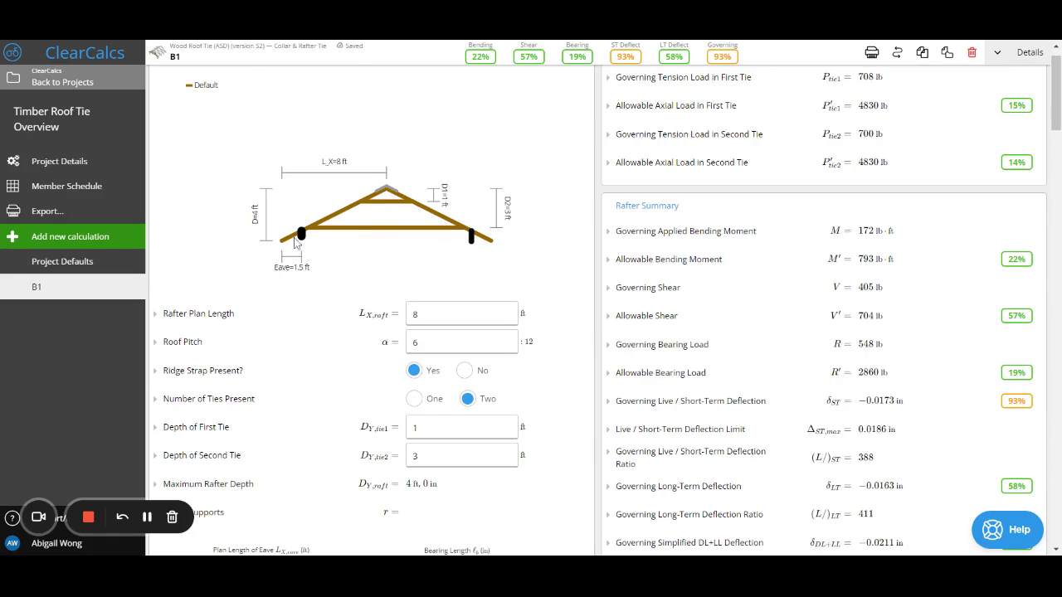
scroll(323, 247, down, 4)
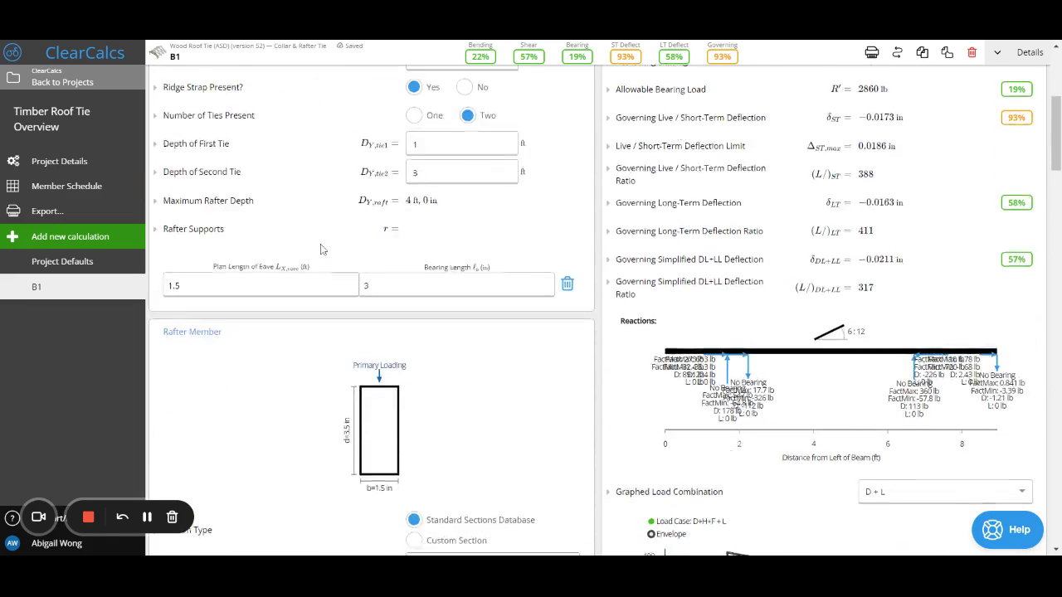
scroll(323, 247, down, 4)
scroll(324, 247, down, 4)
scroll(323, 248, down, 3)
scroll(438, 236, down, 5)
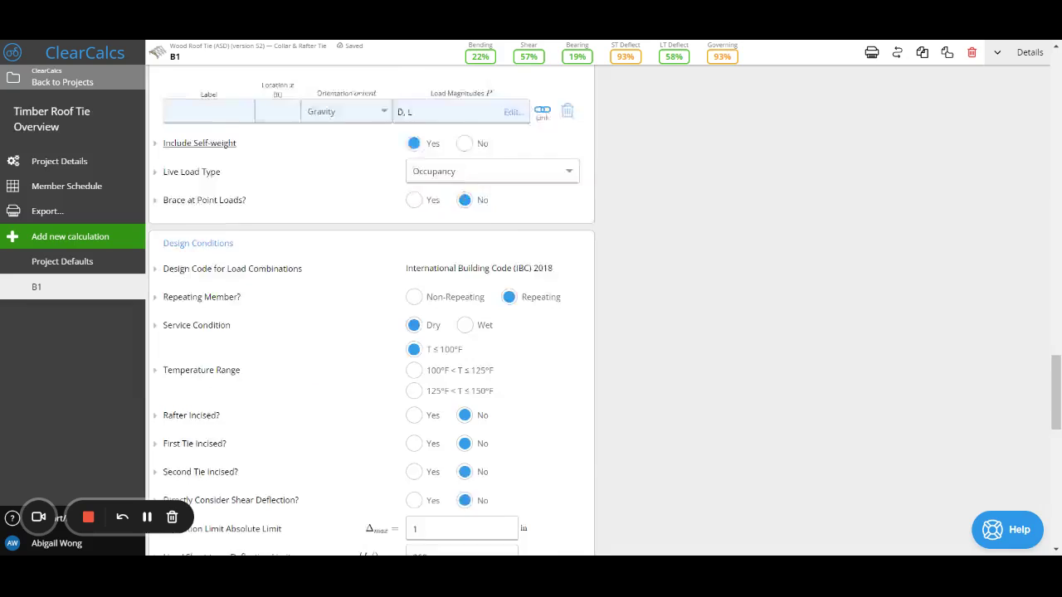
scroll(658, 275, down, 1)
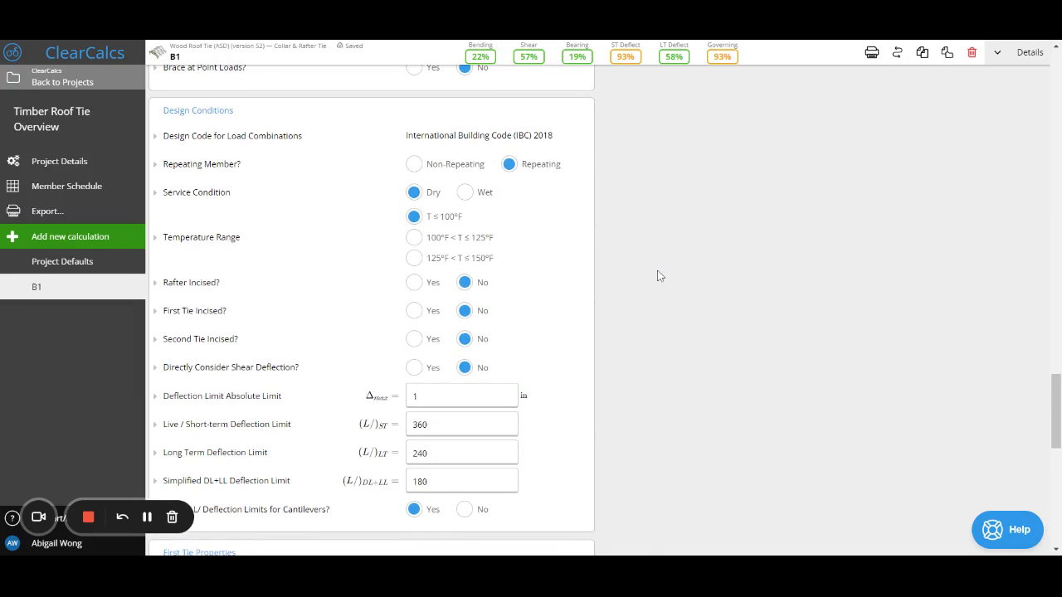
scroll(658, 276, down, 1)
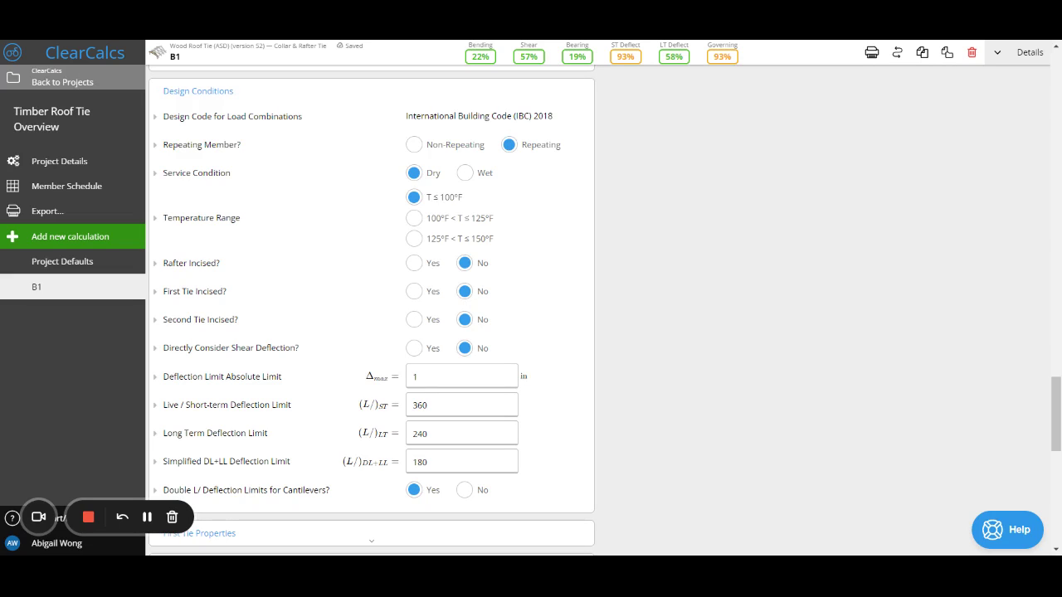
click(461, 377)
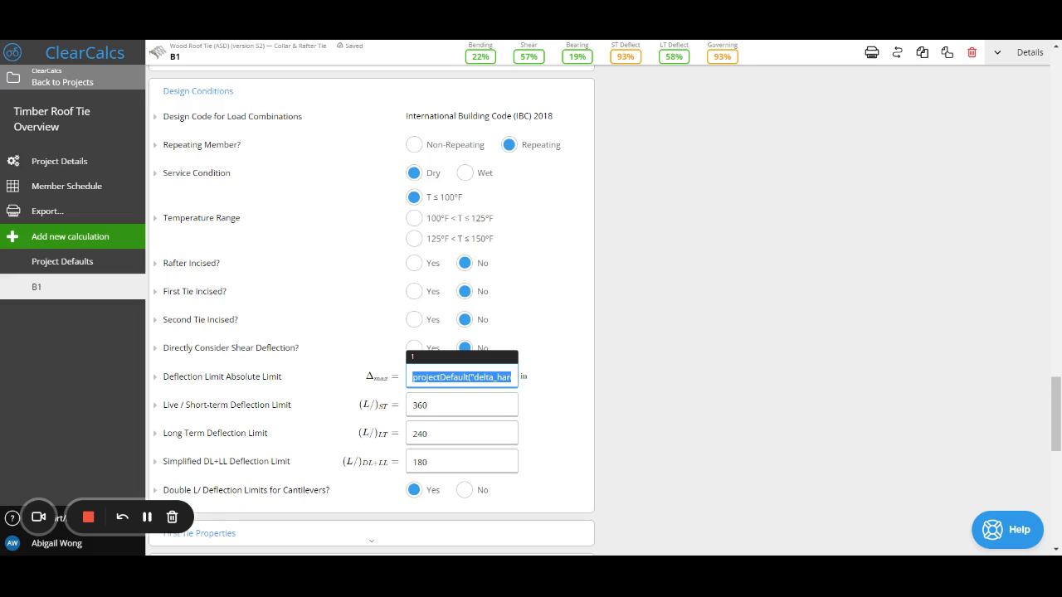
click(623, 361)
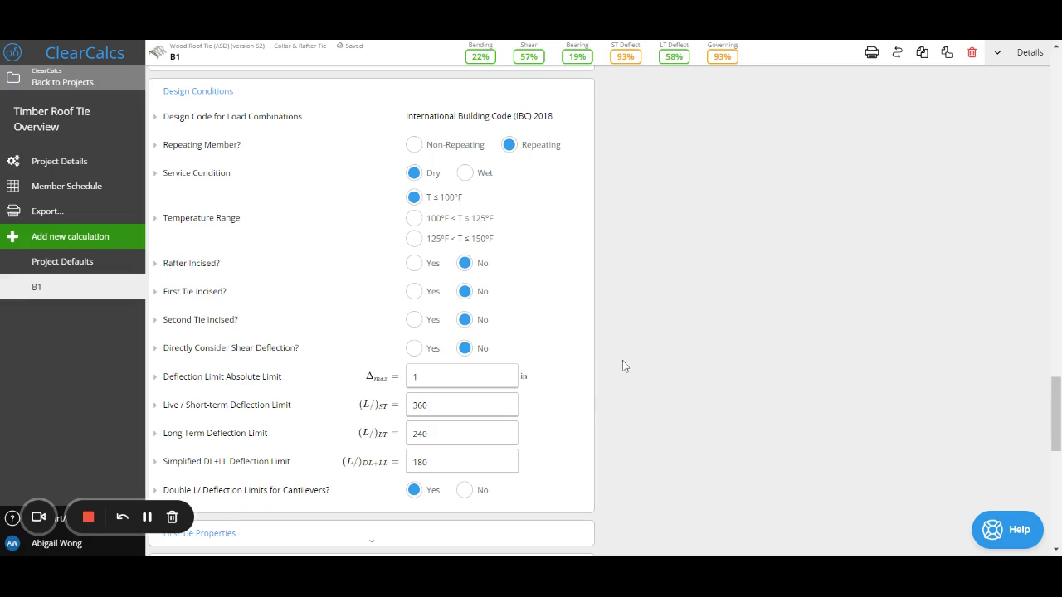
Expand both tie property sections and reveal the first tie net area formula 0.8 * A_g_tie1 (4.2 in²)
scroll(498, 324, down, 4)
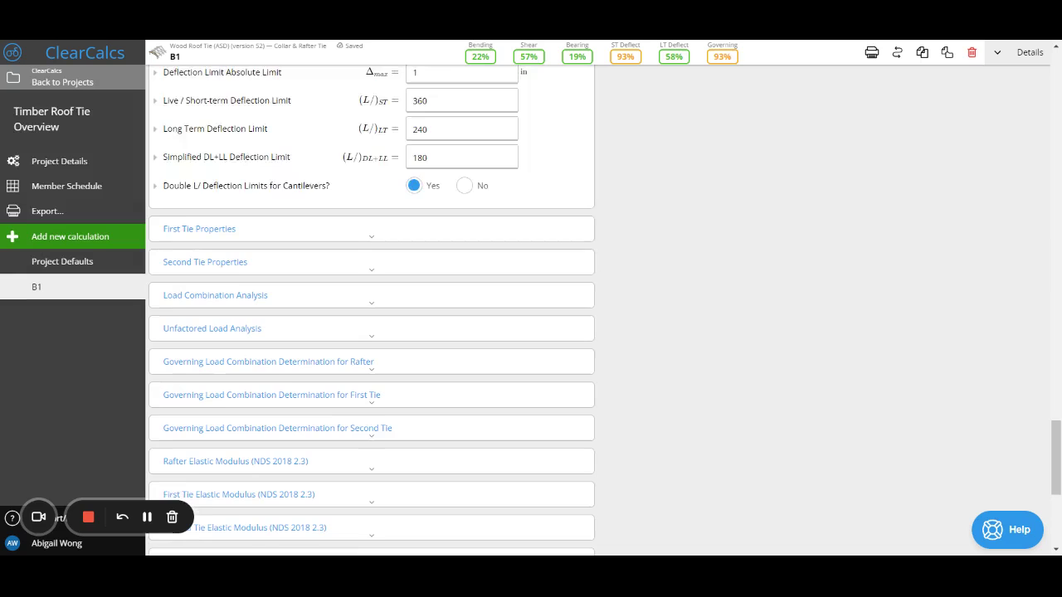
click(375, 241)
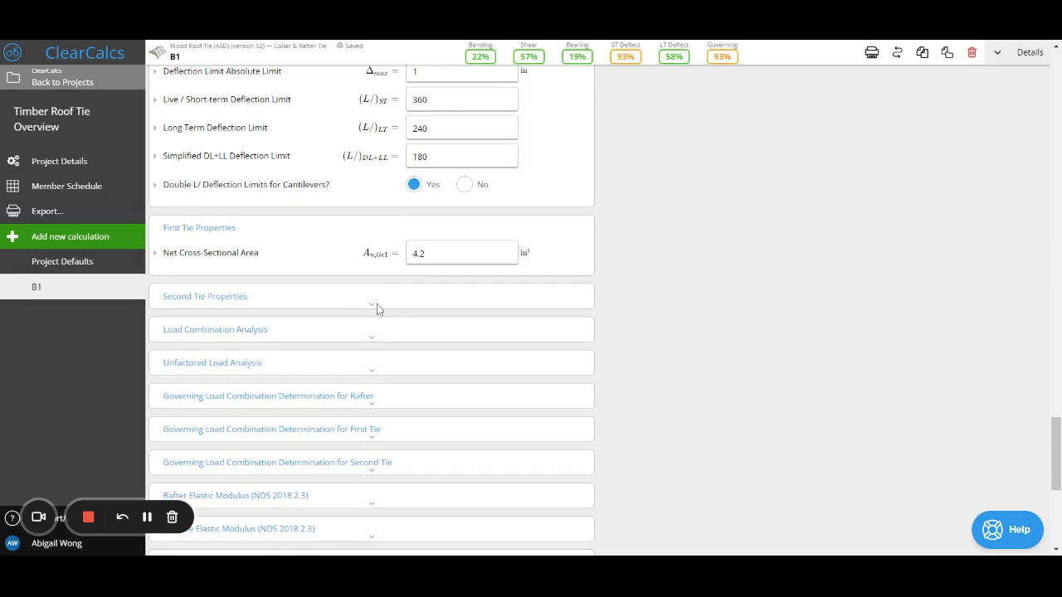
click(378, 308)
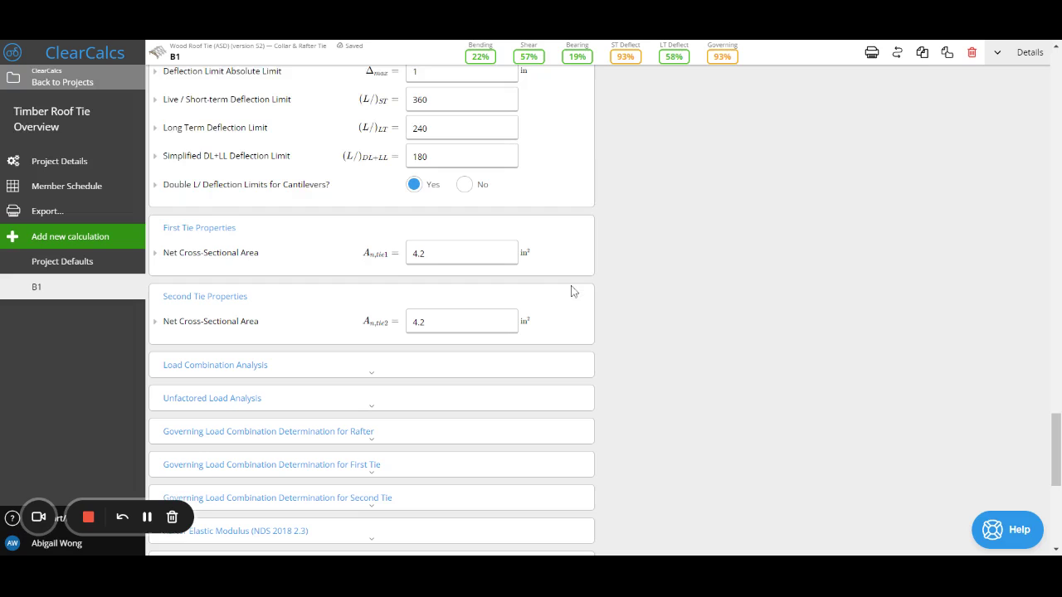
click(221, 259)
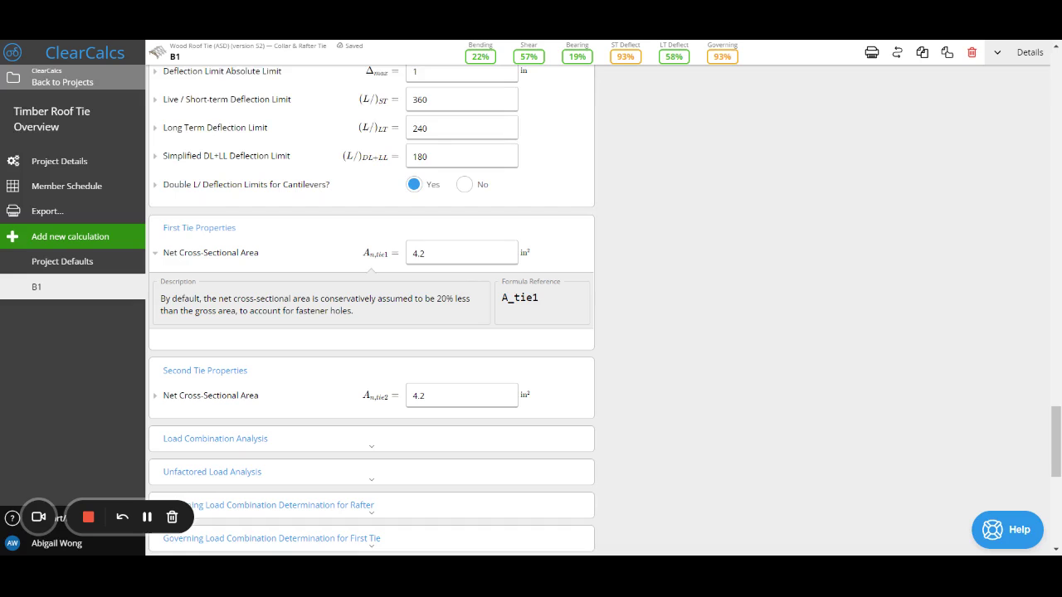
click(462, 253)
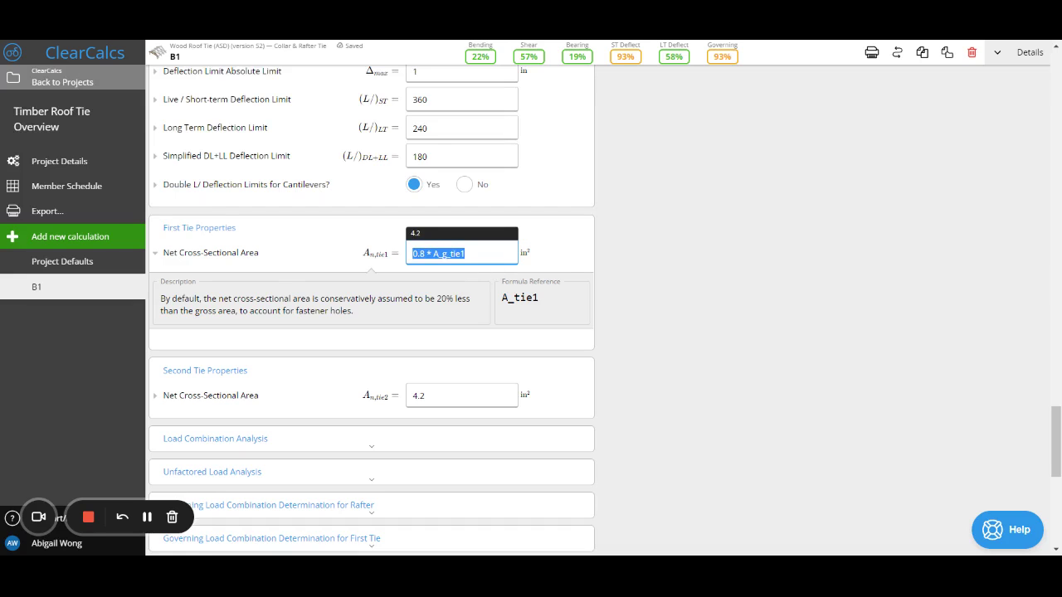
scroll(627, 314, down, 2)
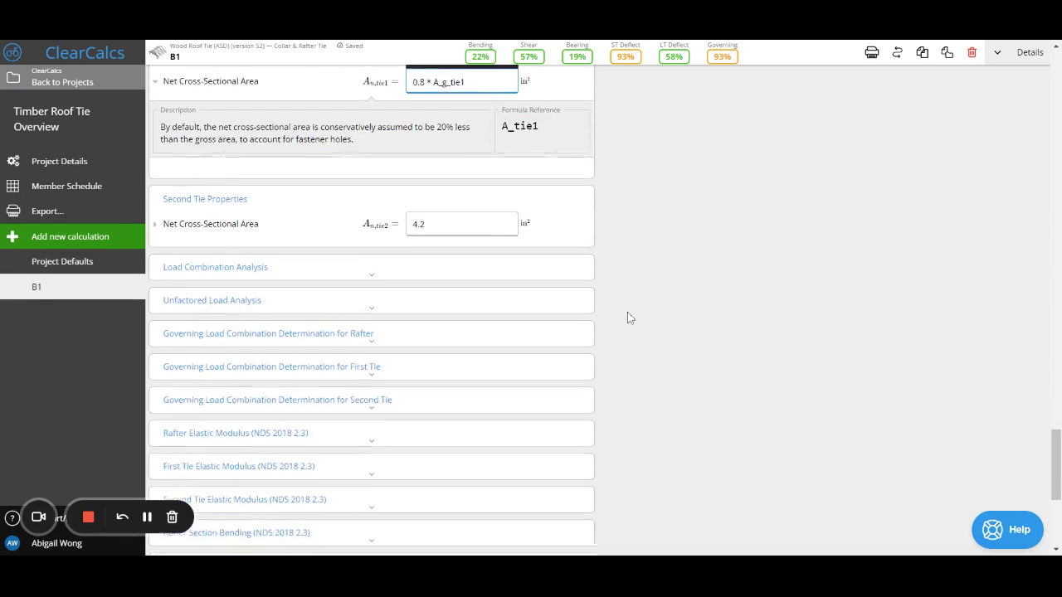
scroll(627, 314, down, 1)
scroll(627, 314, down, 1)
Review the Load Combination Analysis section, close it, and move down to the design checks
click(370, 160)
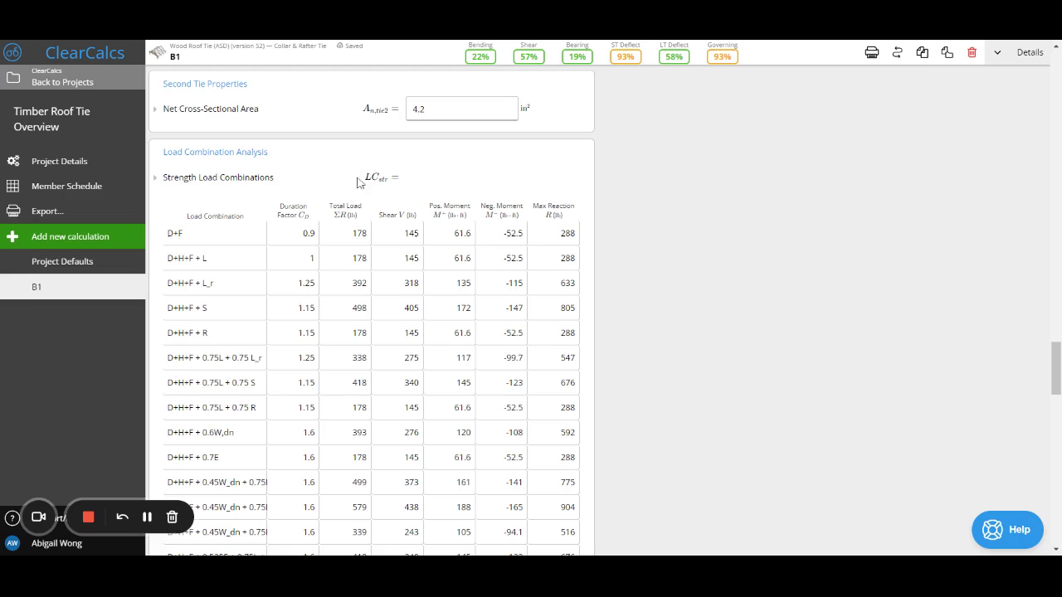
click(274, 159)
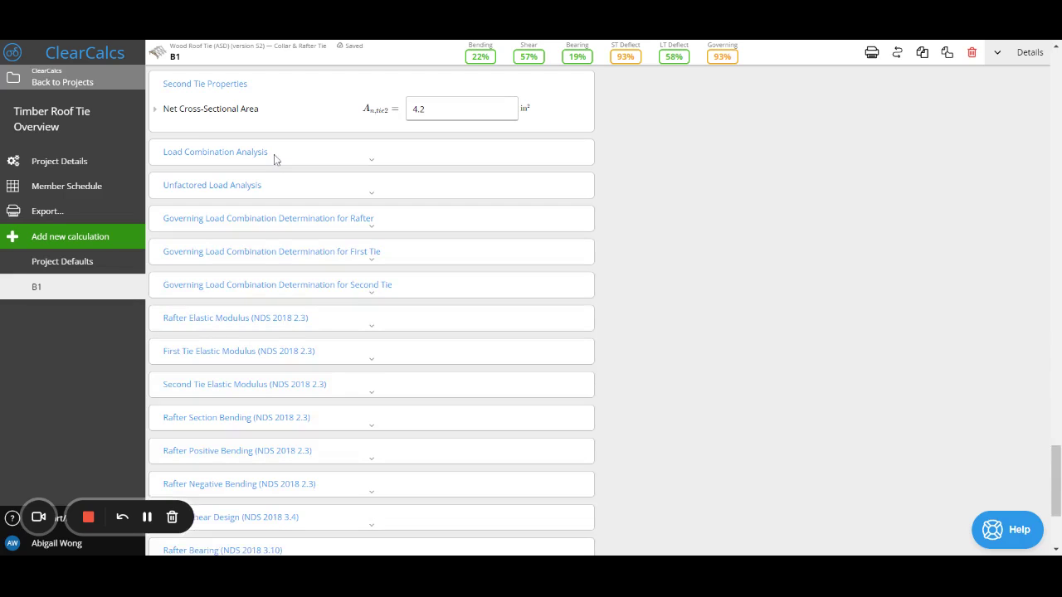
scroll(347, 214, down, 1)
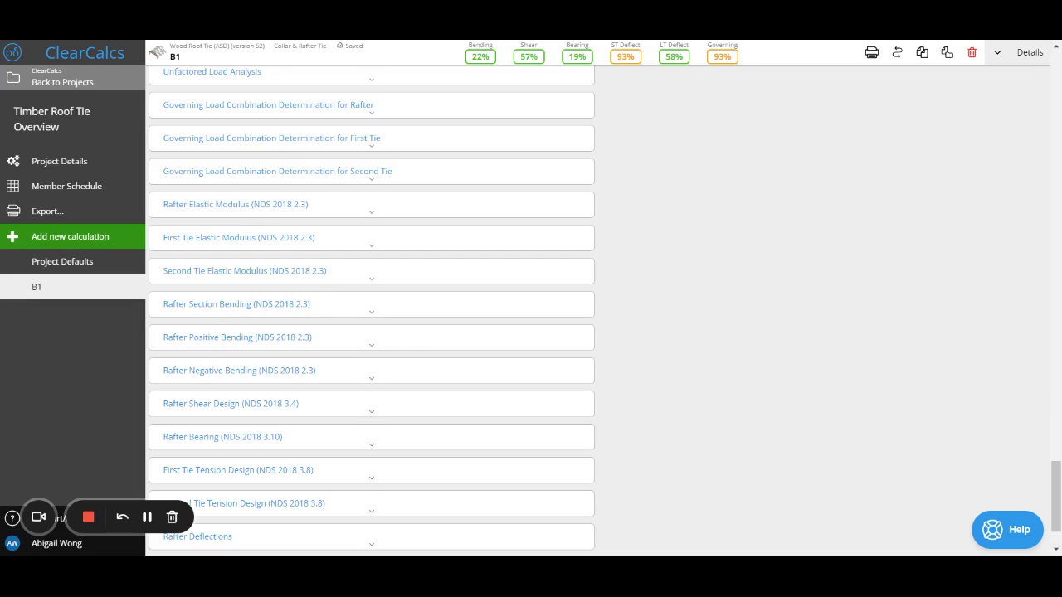
Expand Rafter Positive Bending and Elastic Modulus factors and show the 3110 psi adjusted bending strength equation
click(380, 341)
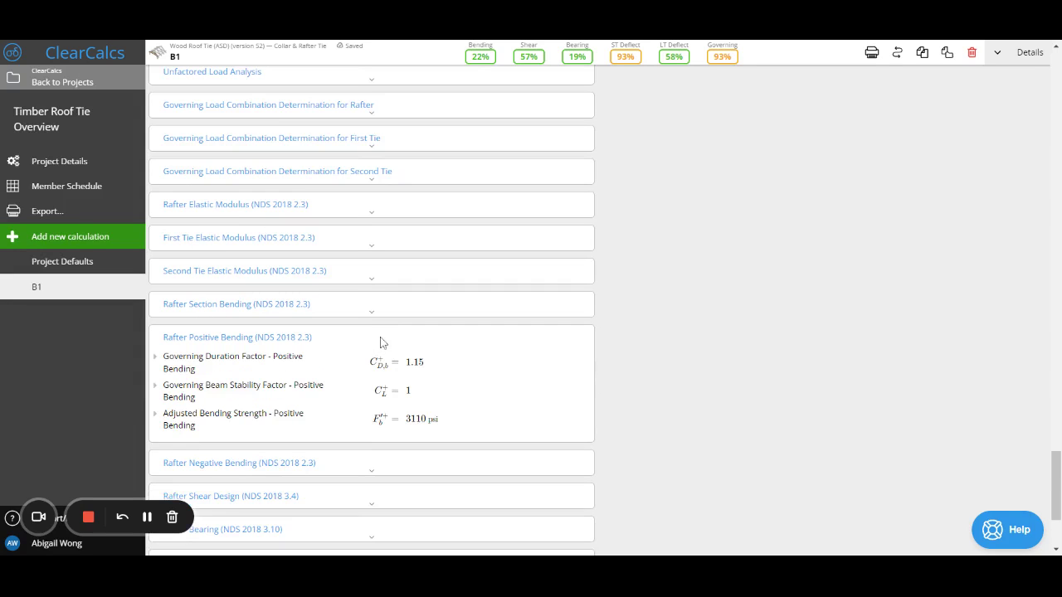
click(375, 218)
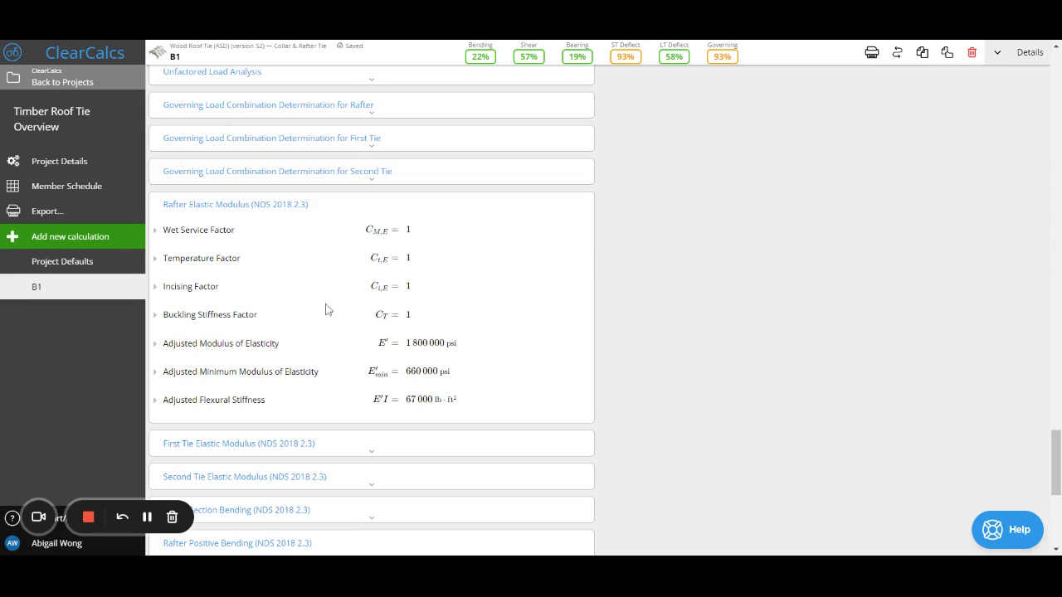
scroll(348, 324, down, 1)
scroll(349, 324, down, 2)
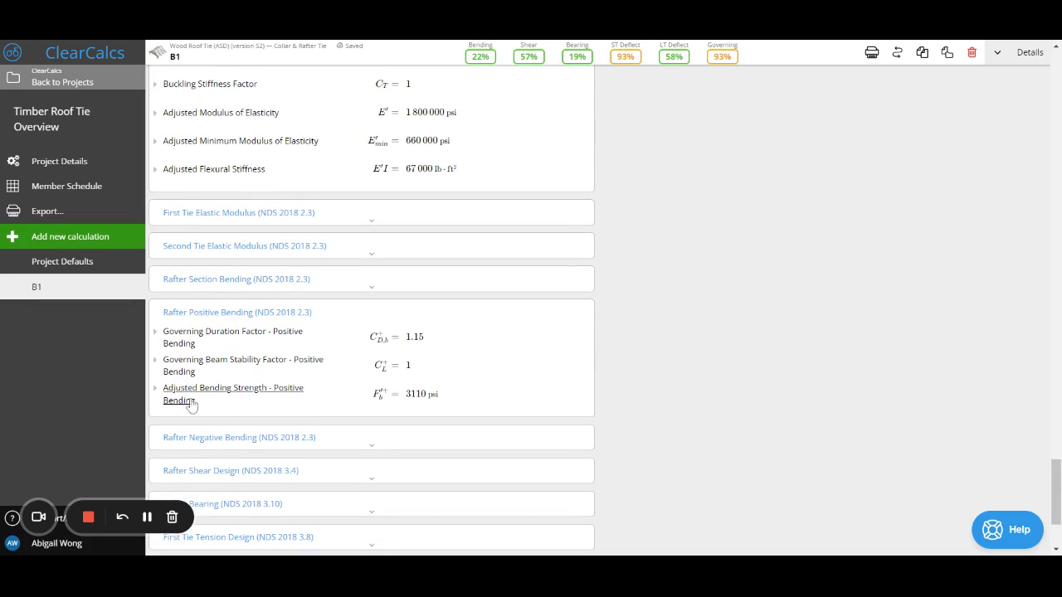
click(254, 398)
scroll(254, 398, down, 2)
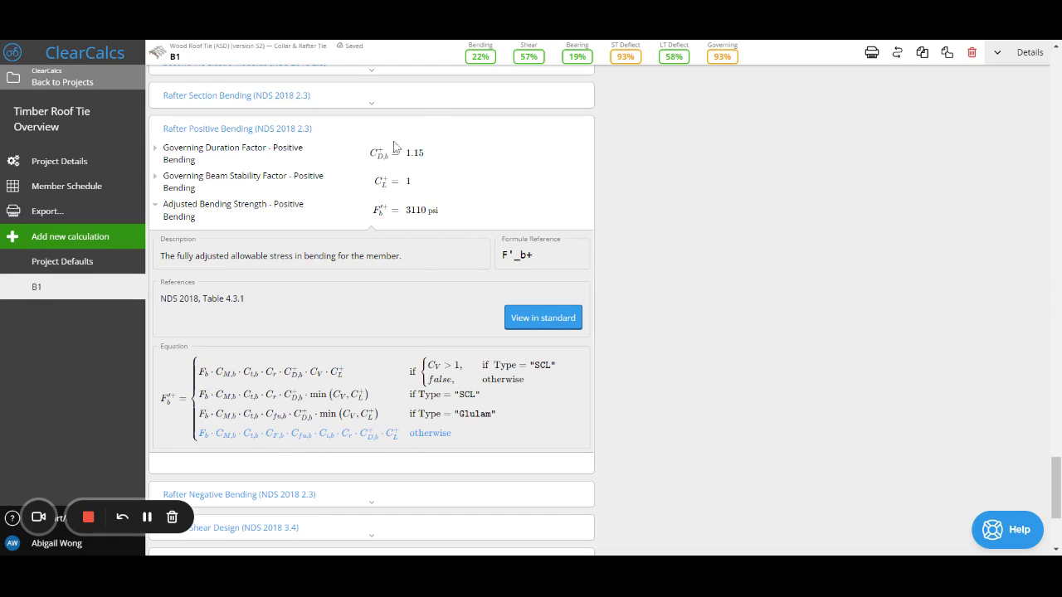
scroll(431, 196, down, 3)
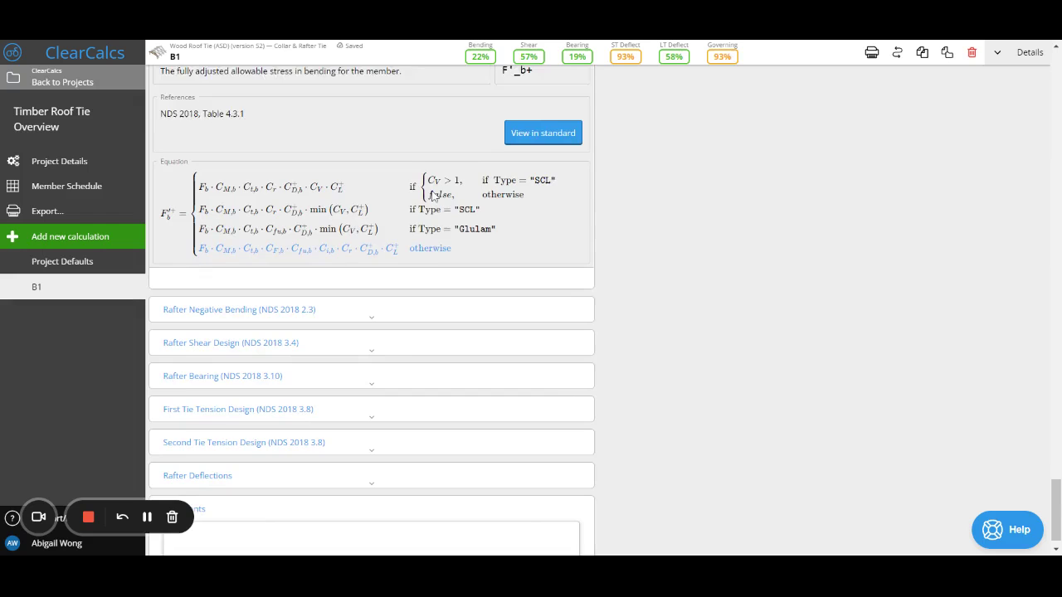
scroll(407, 343, down, 1)
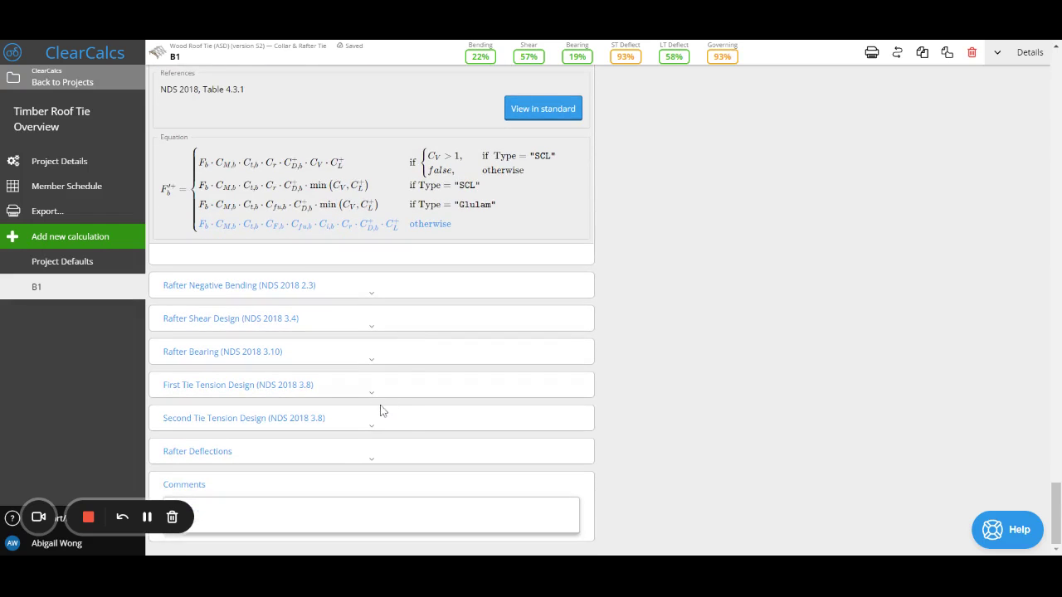
Expand Rafter Deflections and review the short-term, long-term and simplified DL+LL tables, peaking at 0.927
click(386, 456)
scroll(386, 458, down, 1)
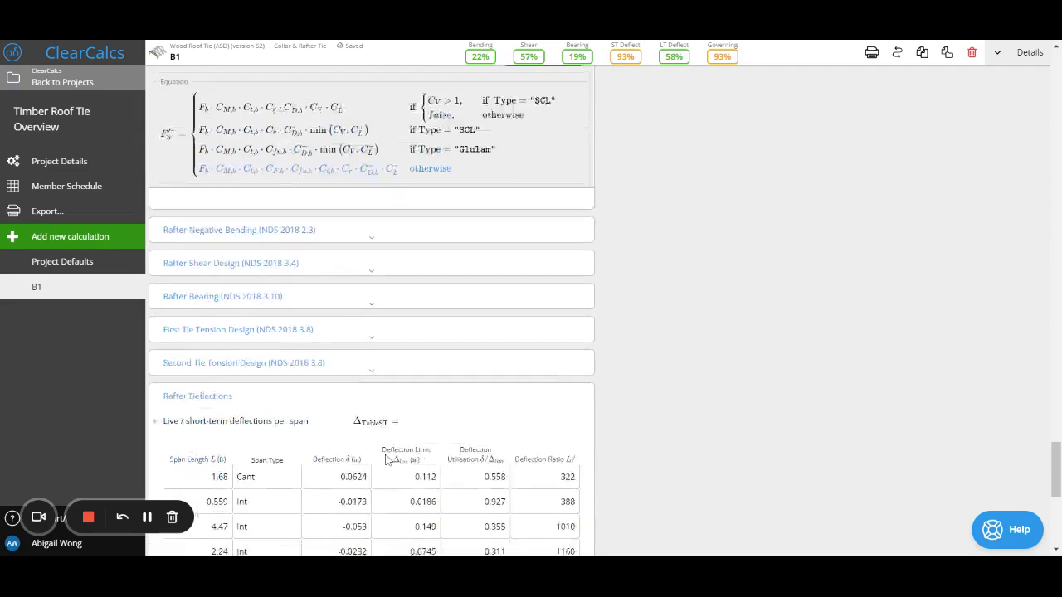
scroll(386, 459, down, 1)
scroll(385, 460, down, 1)
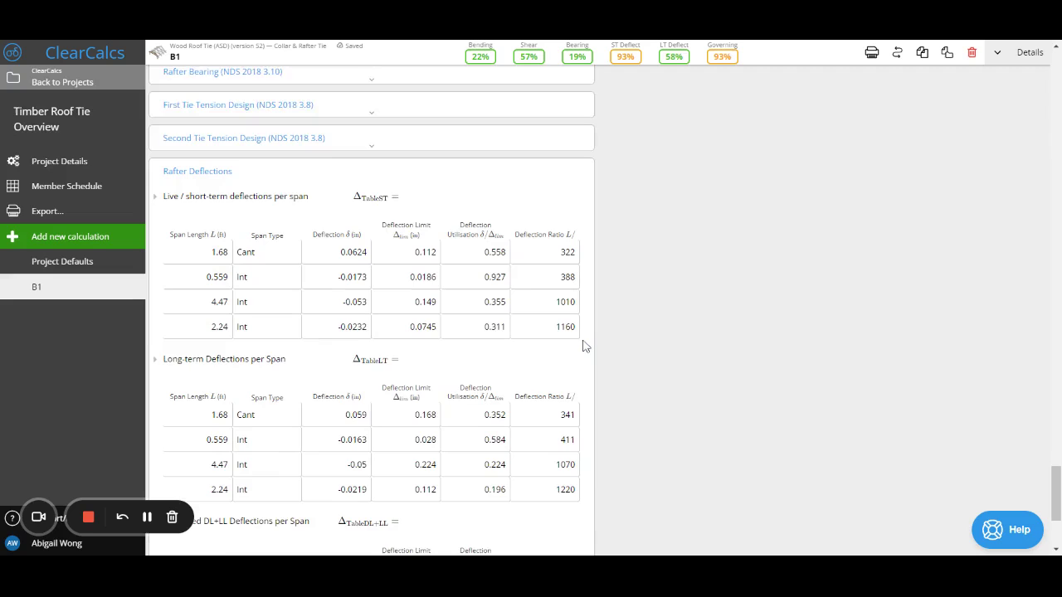
scroll(582, 346, down, 1)
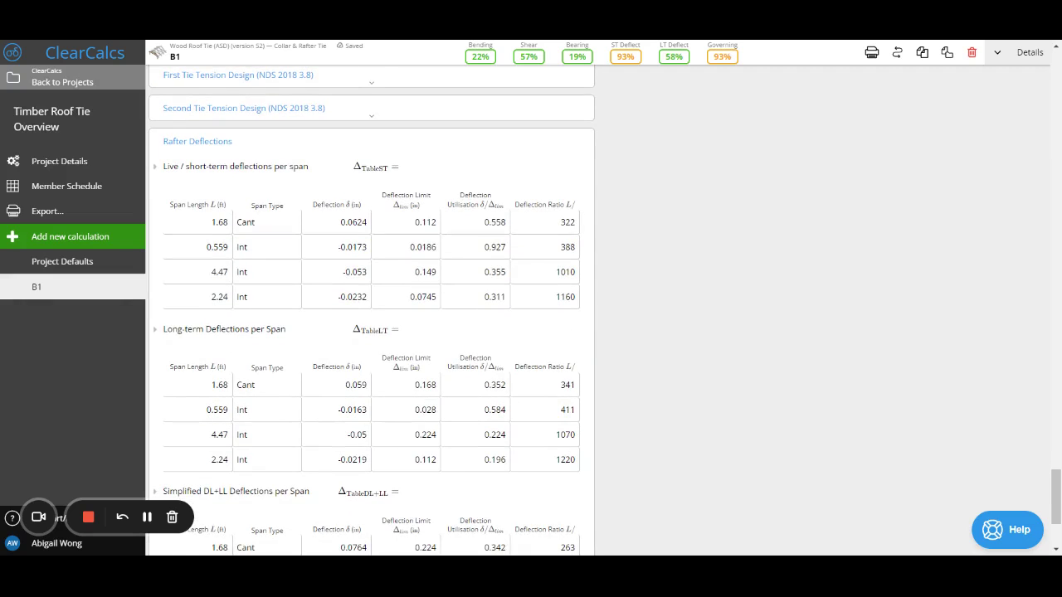
scroll(370, 309, down, 3)
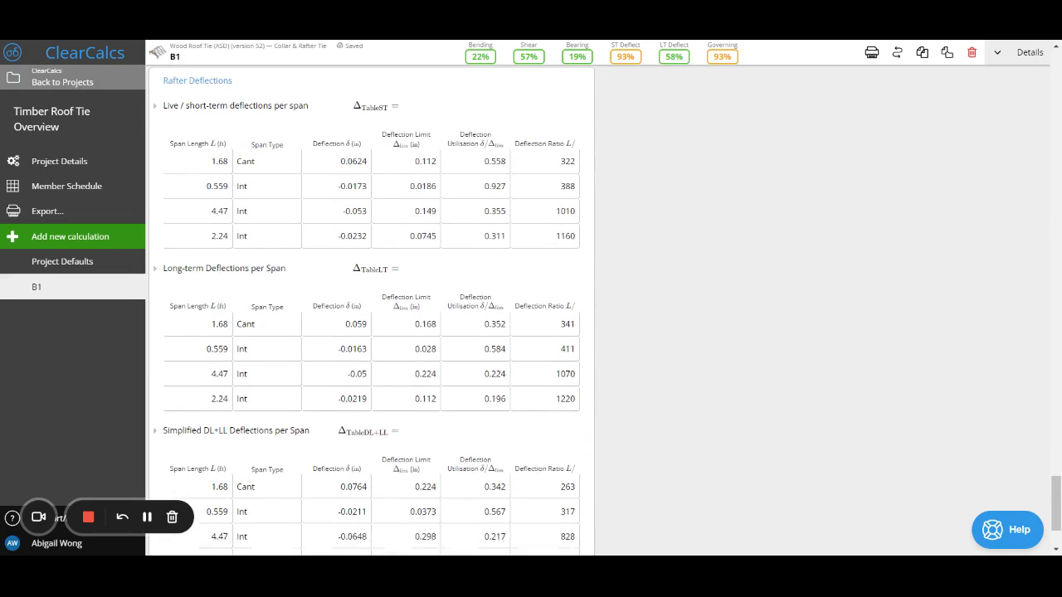
scroll(371, 308, down, 2)
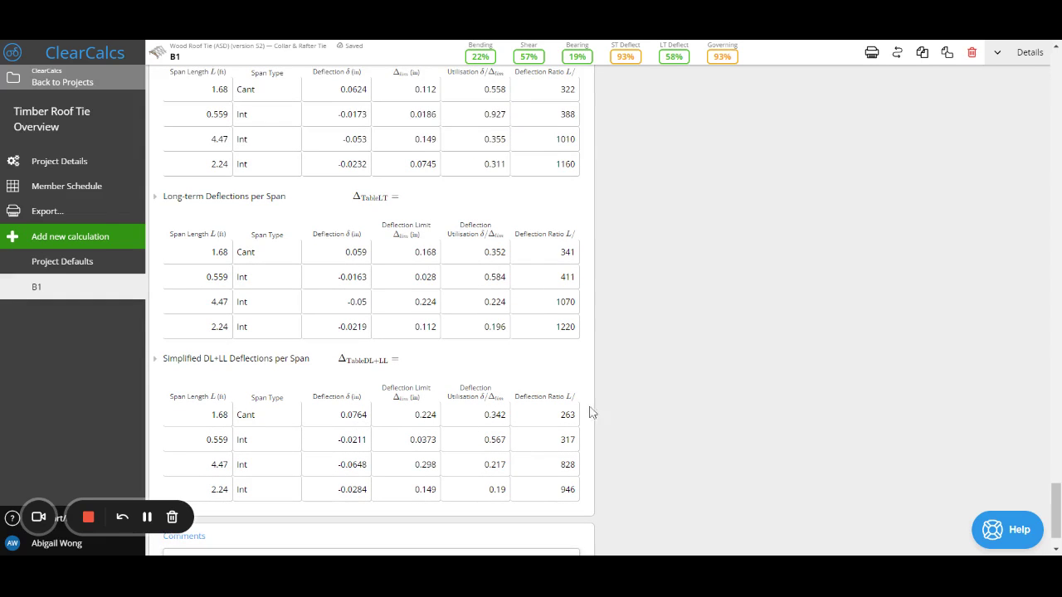
scroll(598, 411, down, 2)
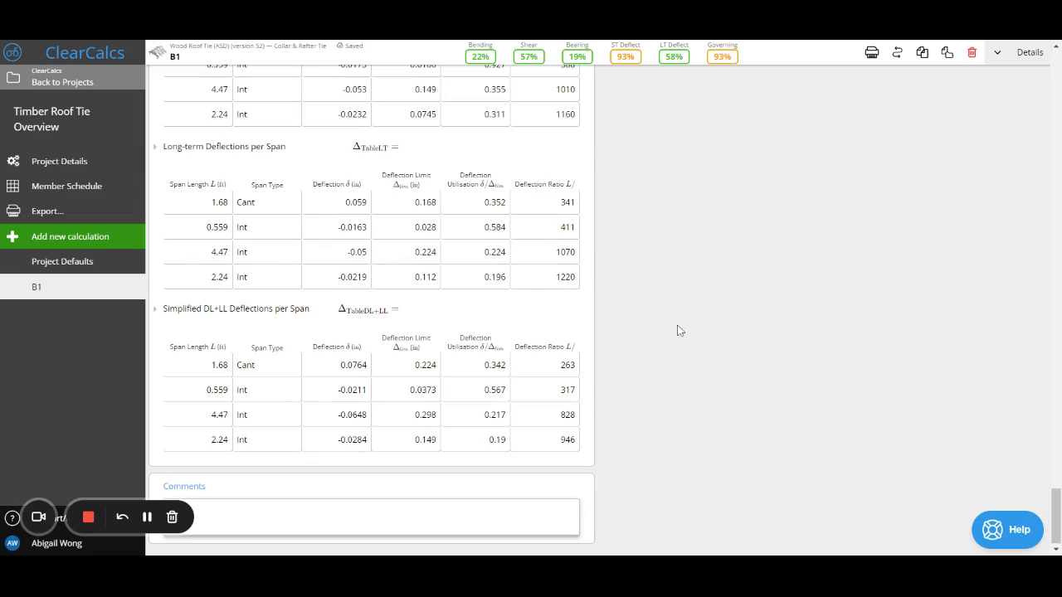
scroll(677, 331, up, 1)
scroll(677, 331, up, 2)
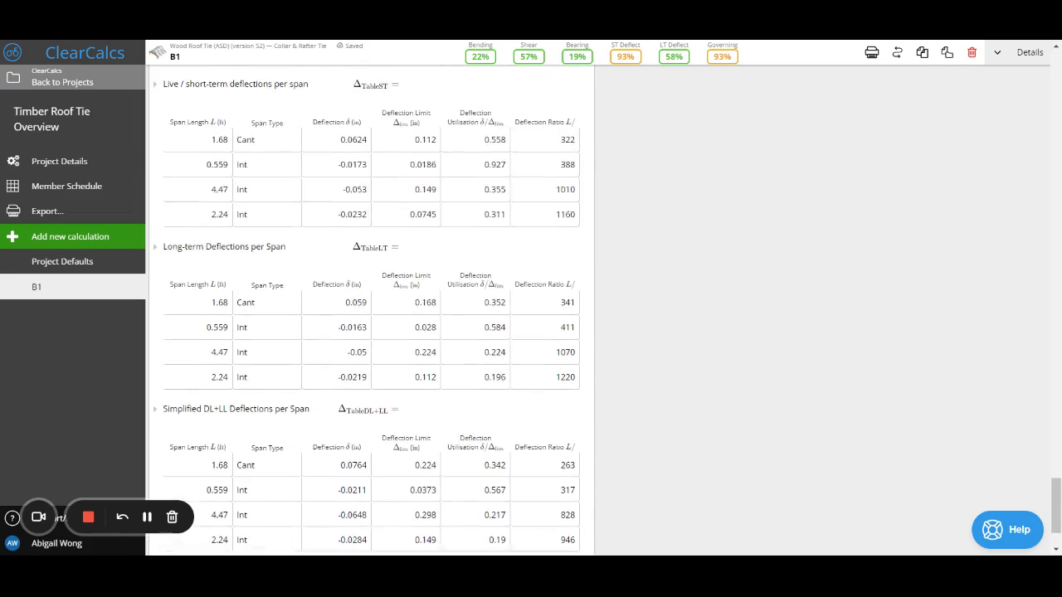
scroll(677, 331, up, 5)
scroll(677, 331, up, 5)
scroll(598, 307, up, 5)
scroll(598, 307, up, 5)
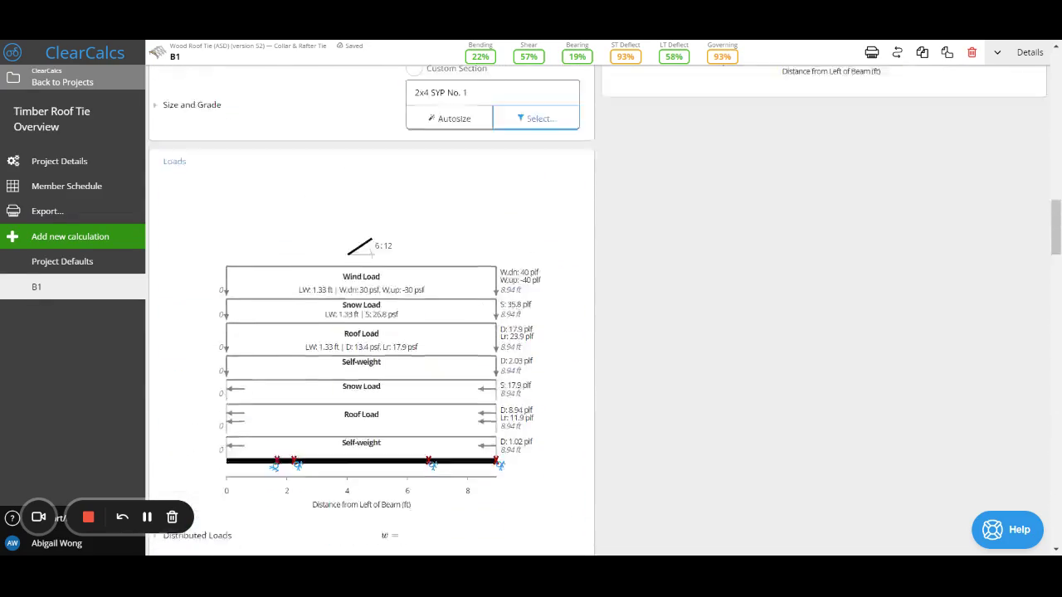
scroll(598, 307, up, 5)
scroll(597, 307, up, 5)
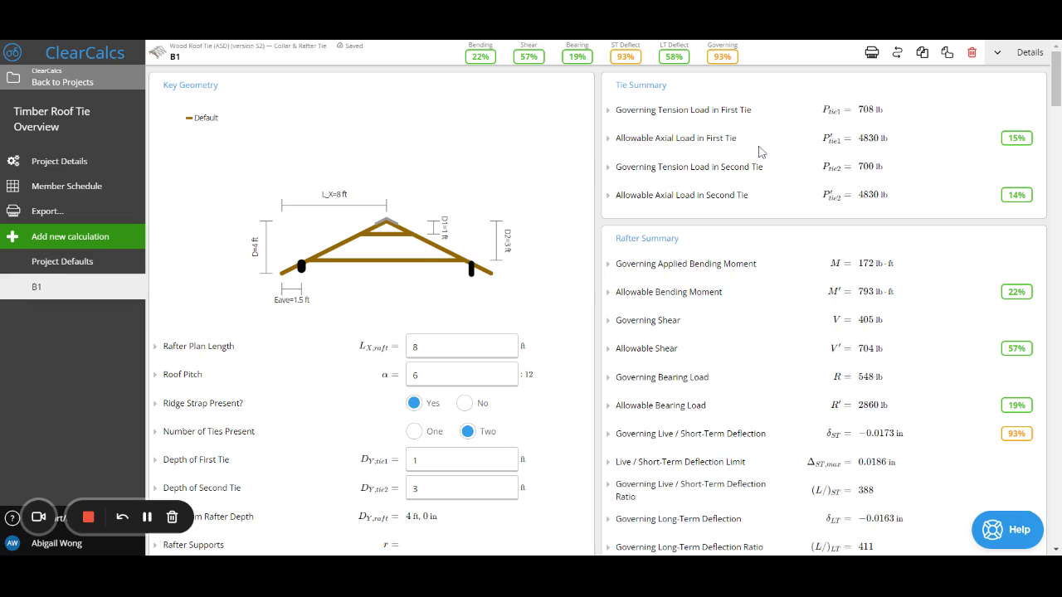
scroll(823, 265, down, 2)
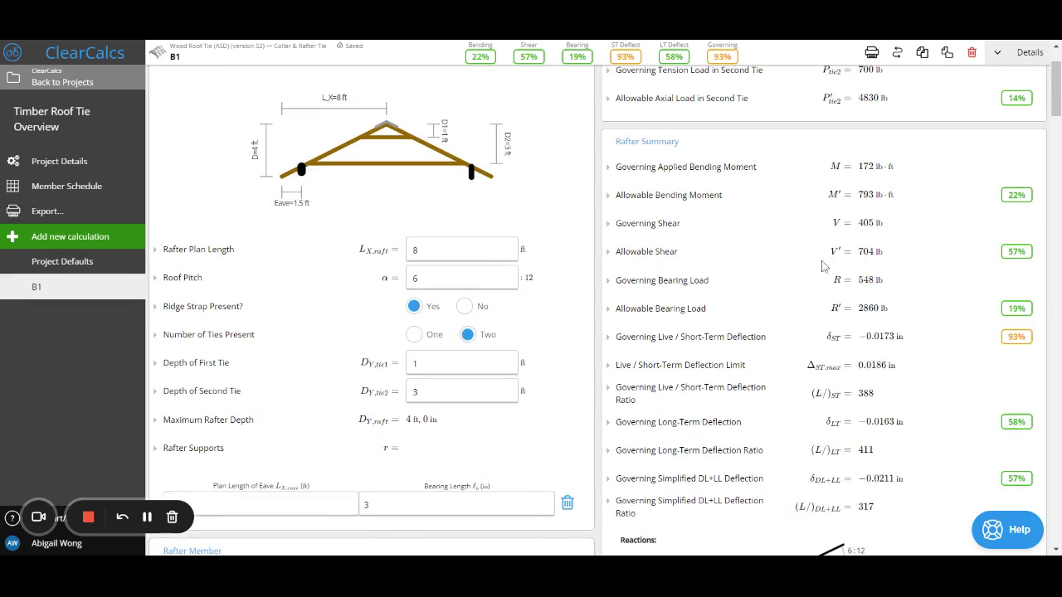
scroll(822, 265, down, 1)
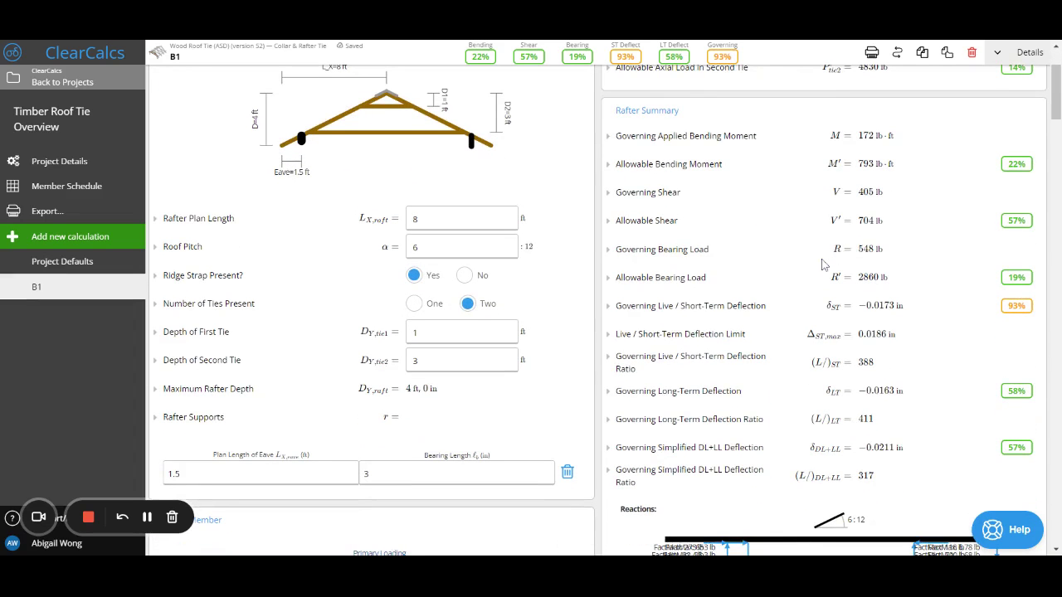